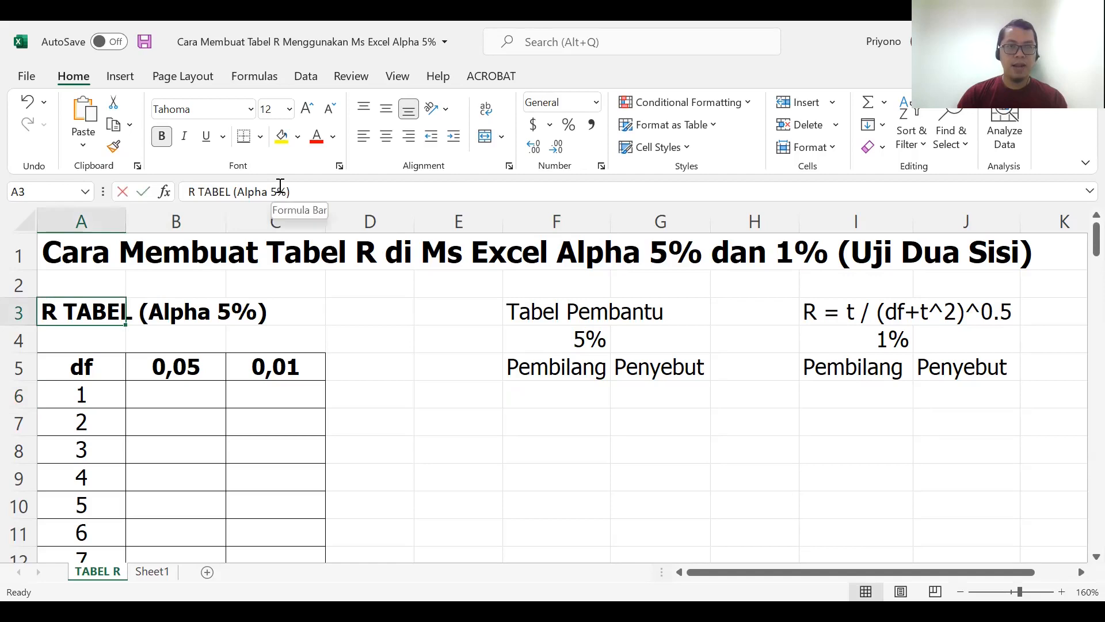
Change the table heading in A3 to read "R TABEL (Alpha 5% dan 1%)"
click(282, 190)
text(DAN)
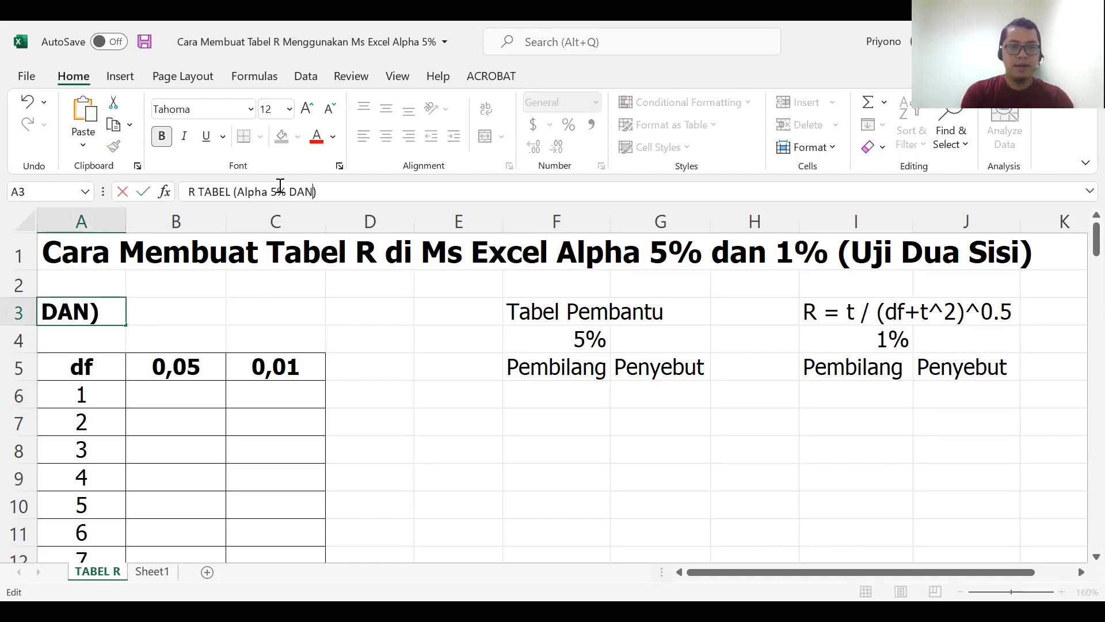
key(BackSpace)
key(BackSpace)
key(BackSpace)
text(dan 1%)
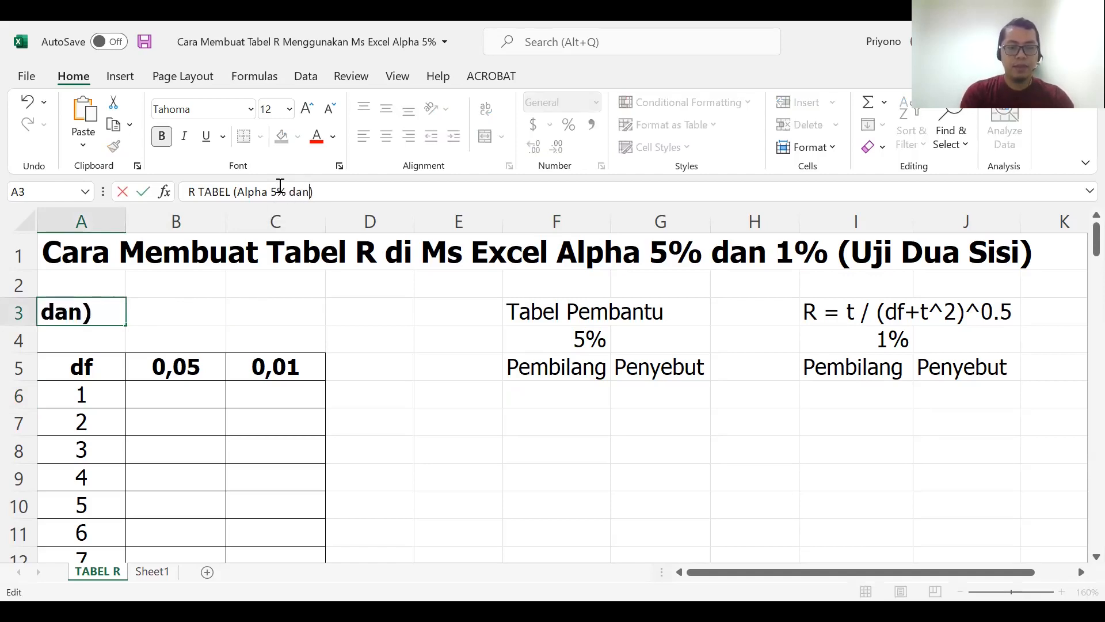
click(512, 460)
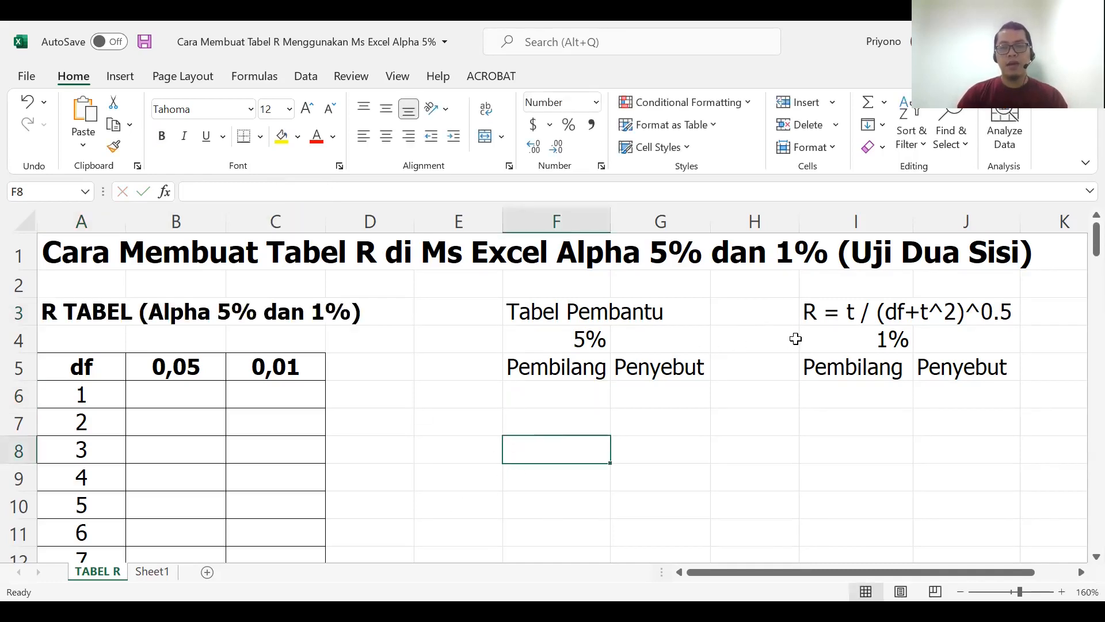
Examine the R formula note in I3, the 5% helper table and the df values down column A
click(812, 317)
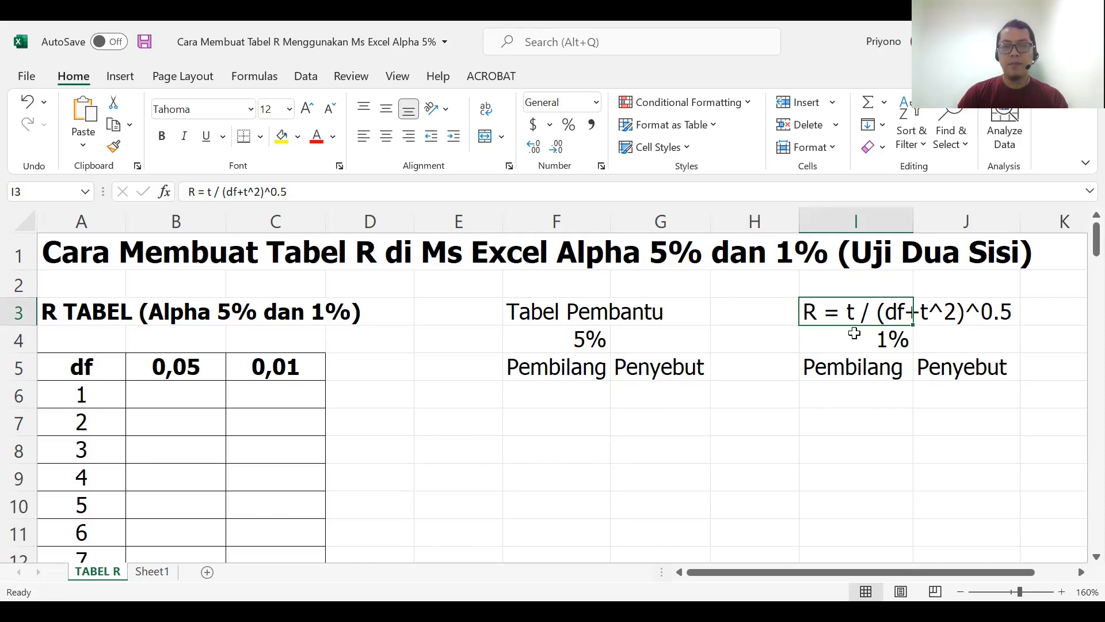
click(892, 439)
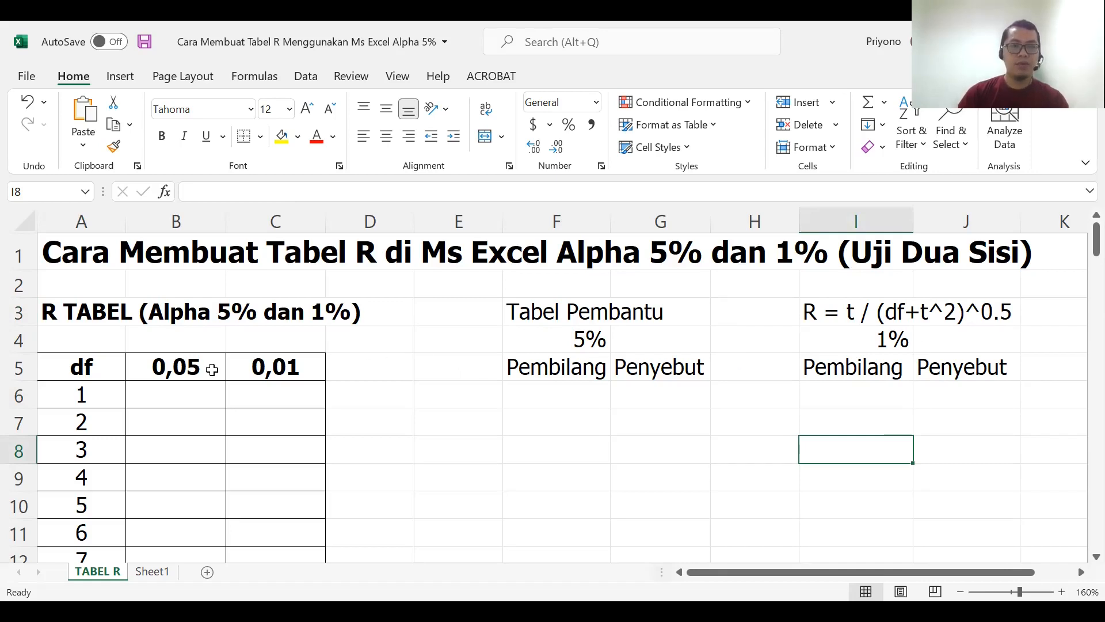
click(544, 397)
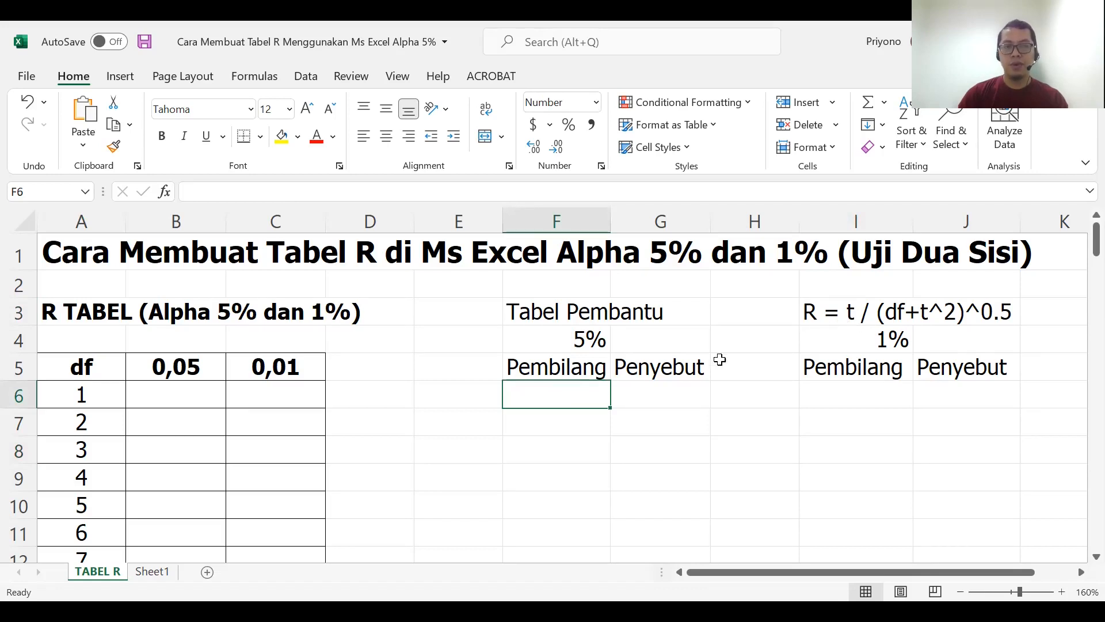
scroll(101, 405, down, 20)
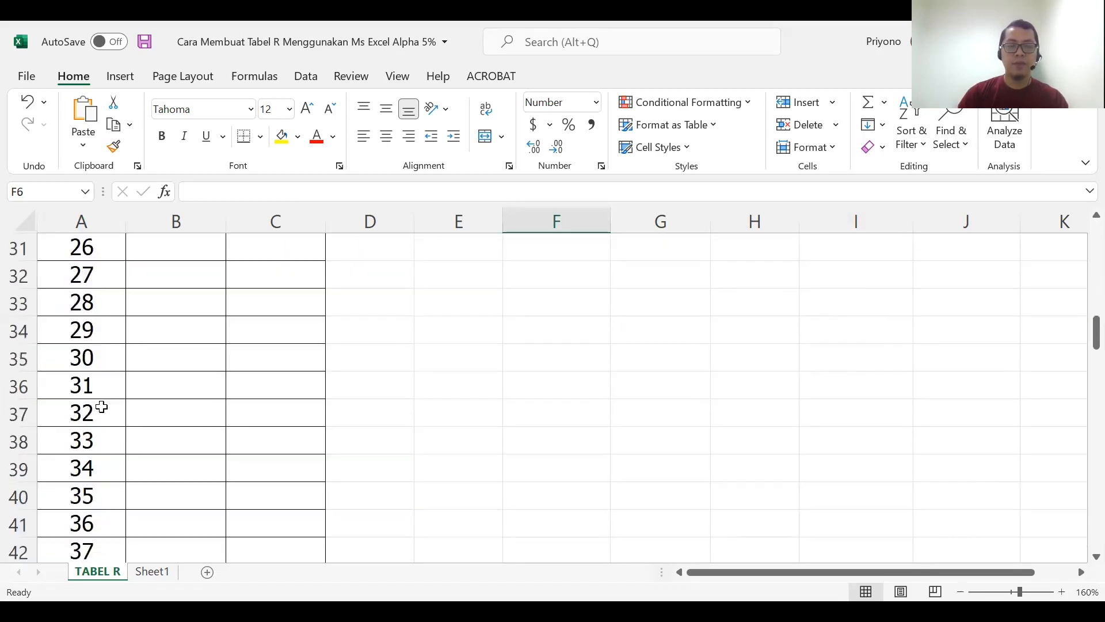
scroll(101, 412, down, 13)
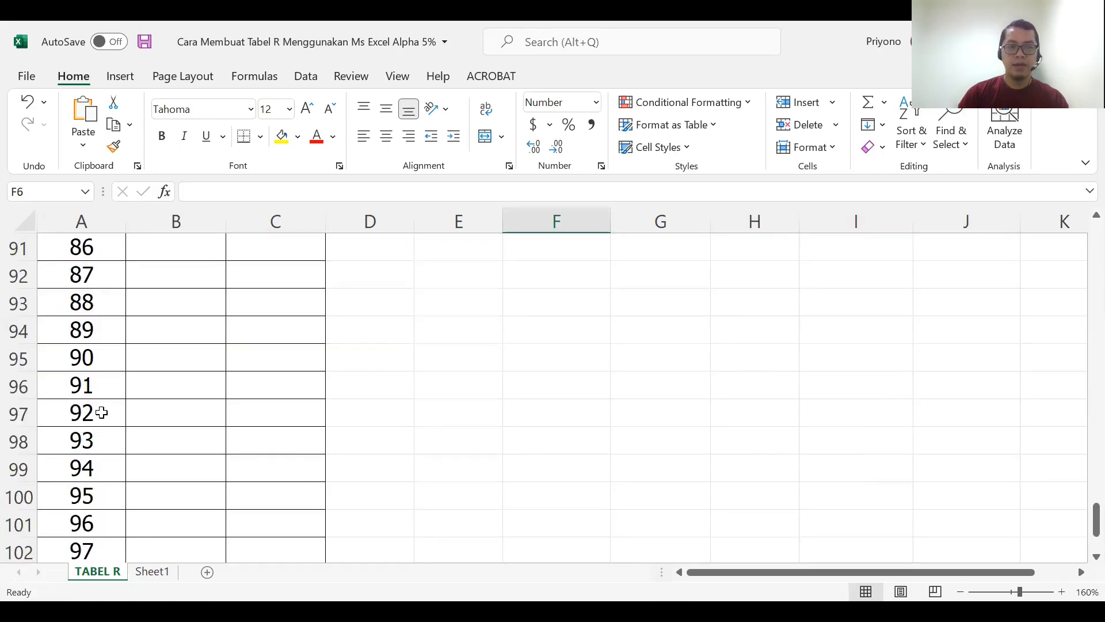
scroll(102, 412, up, 8)
scroll(101, 412, up, 20)
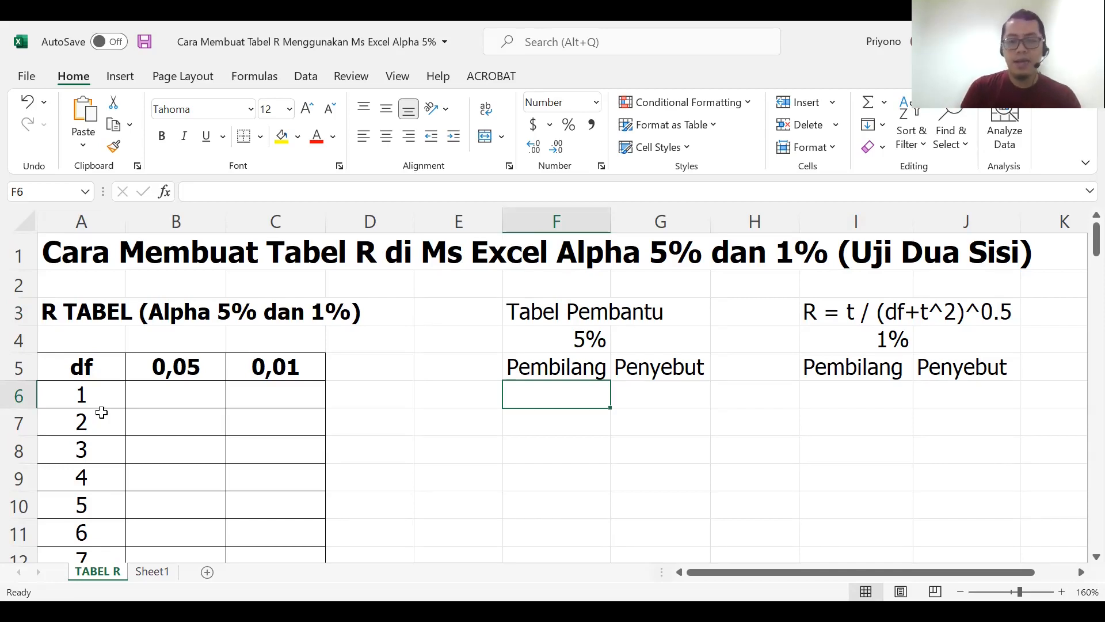
Enter the formula =TINV(0,05;A6) in F6 as the first Pembilang value for 5%
text(=)
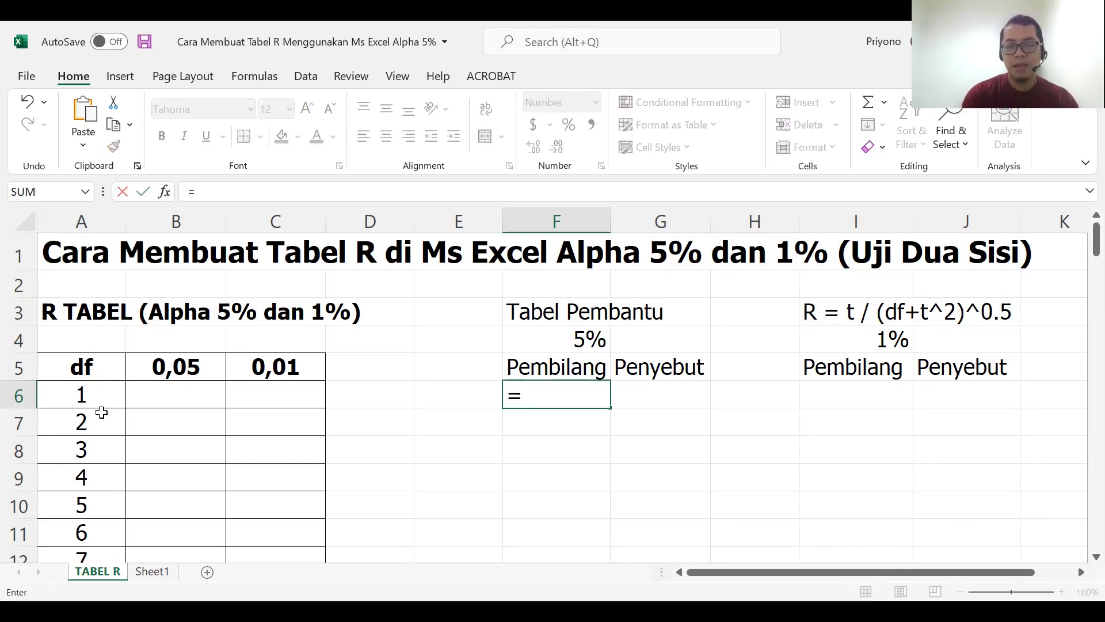
text(T)
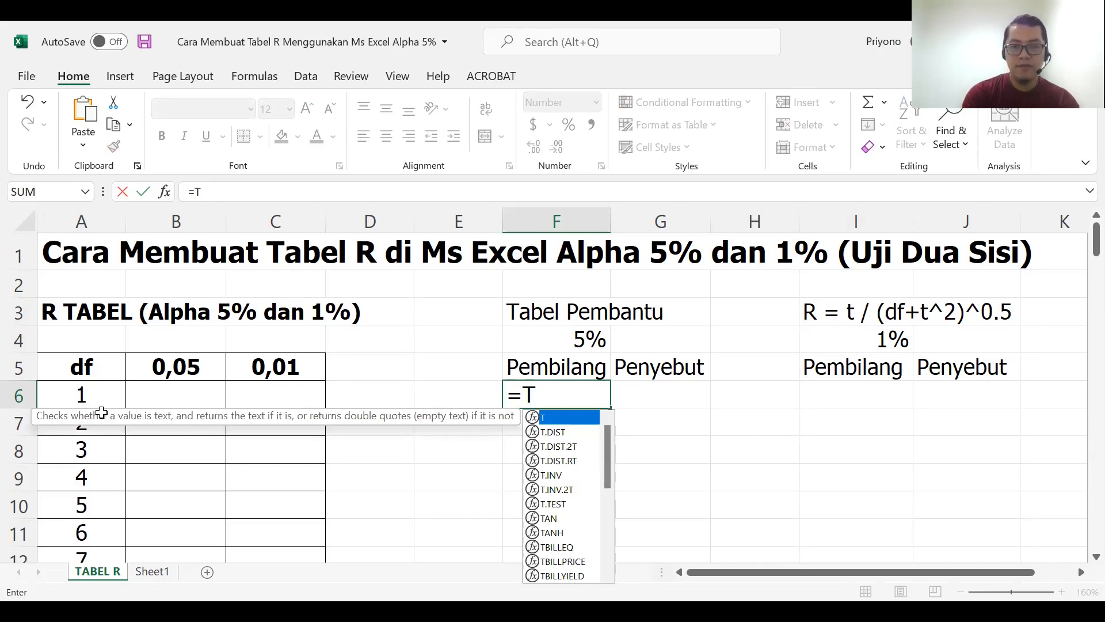
text(INV)
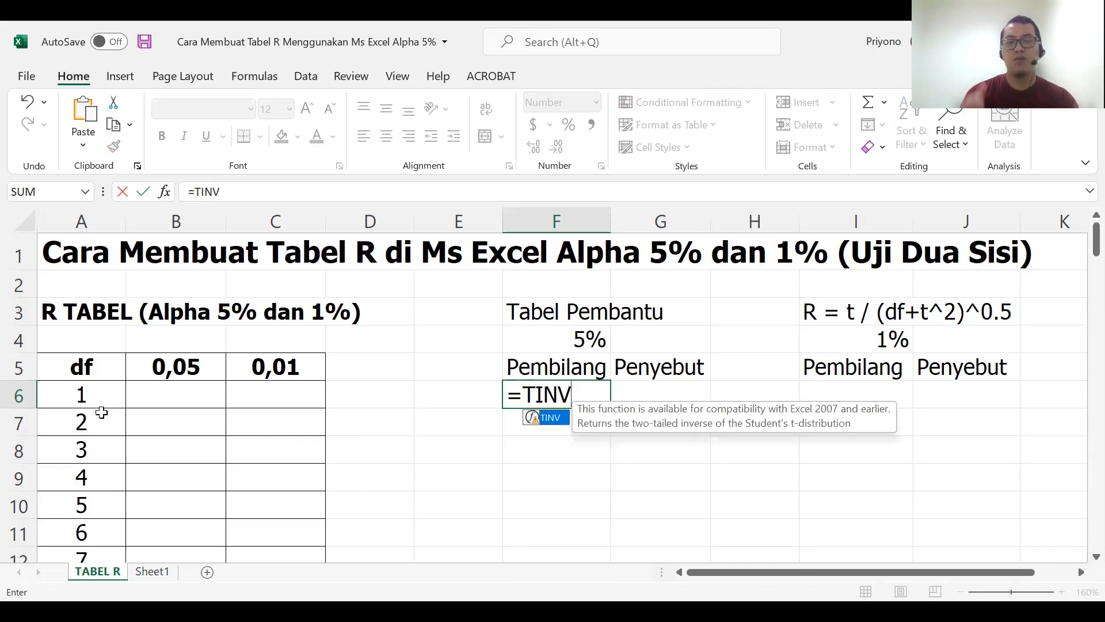
text(()
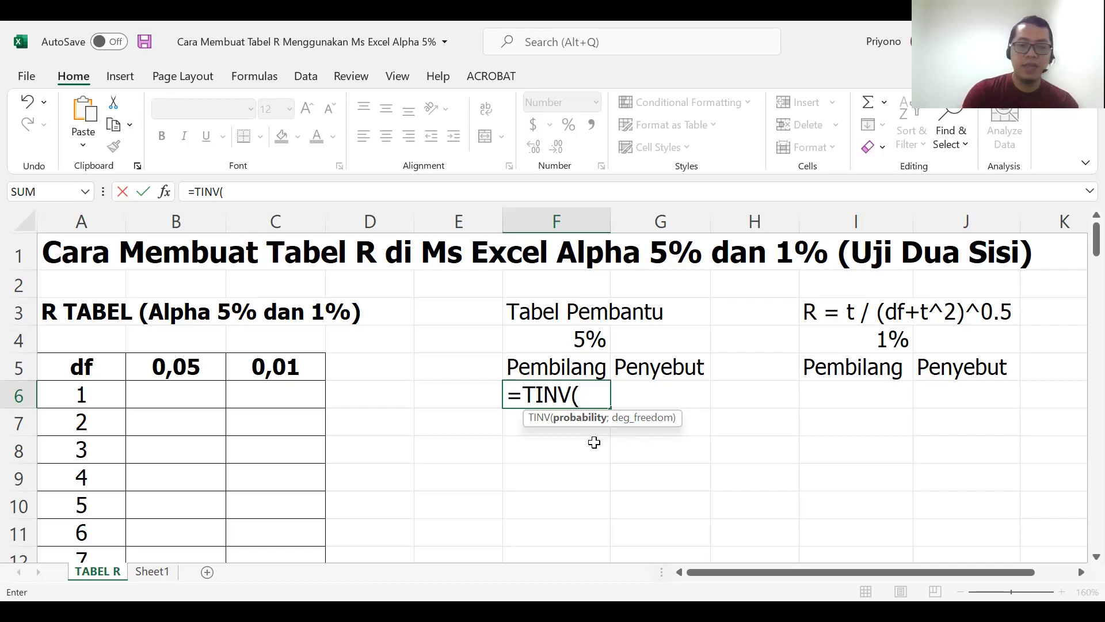
text(0,05)
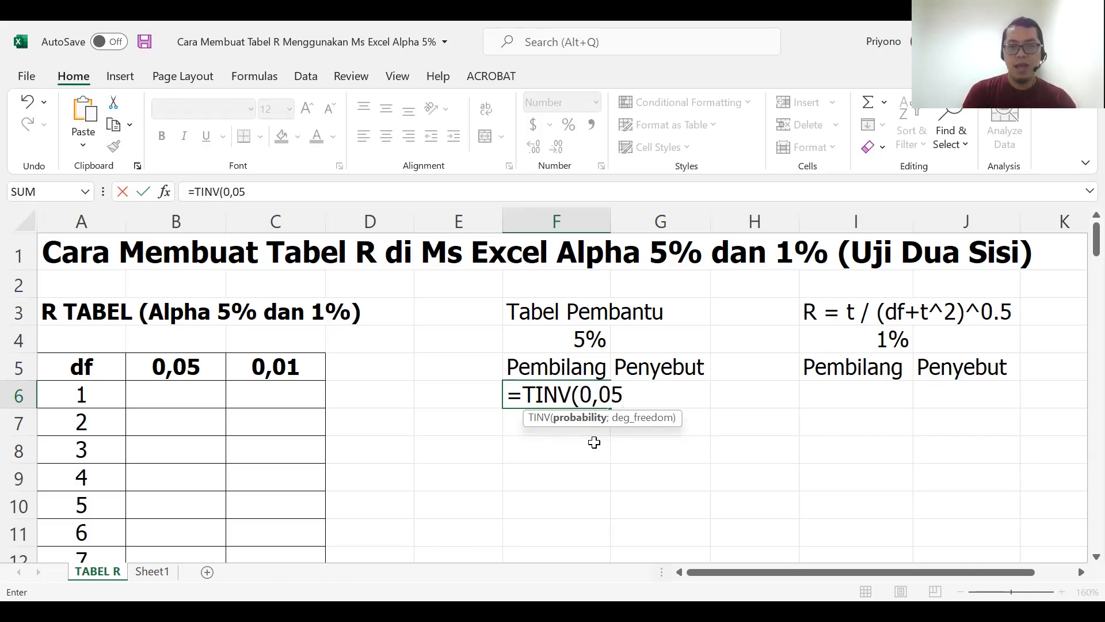
text(;)
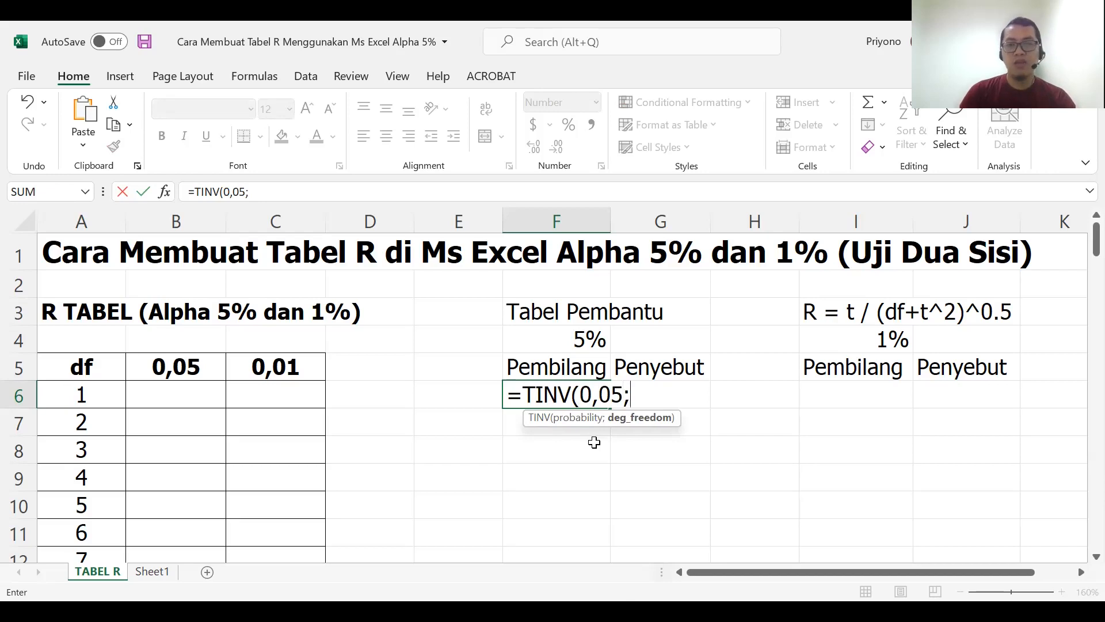
click(67, 396)
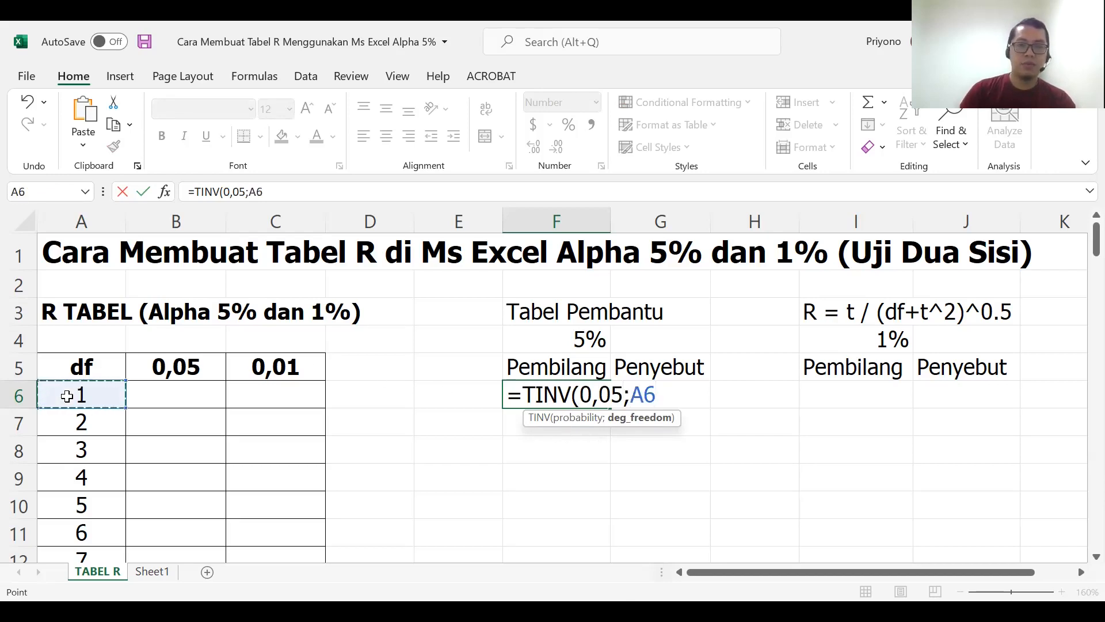
text())
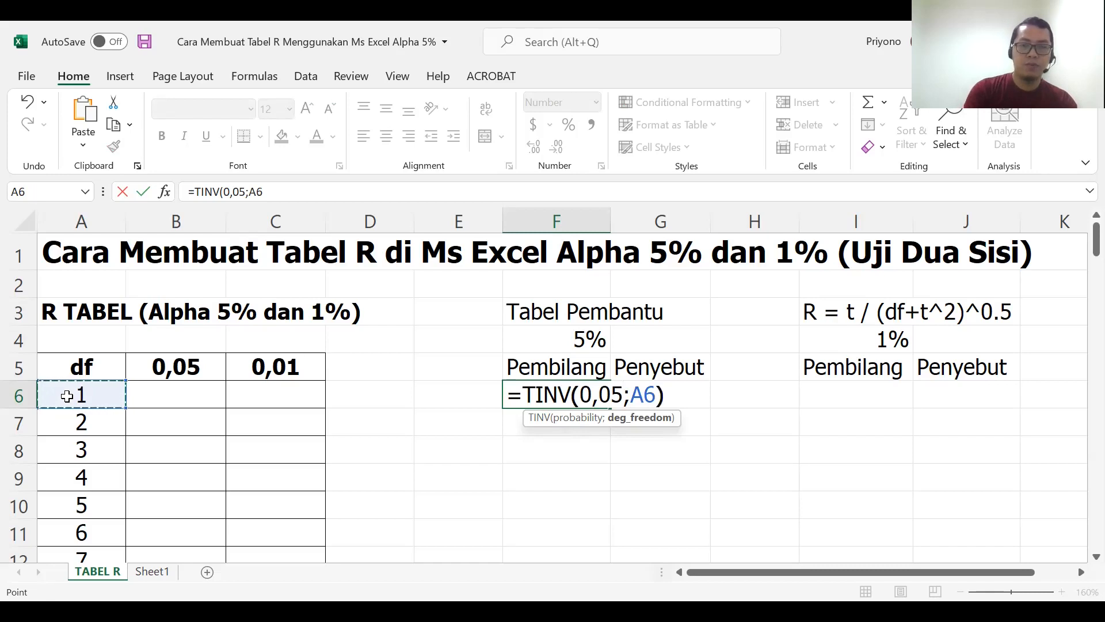
key(Return)
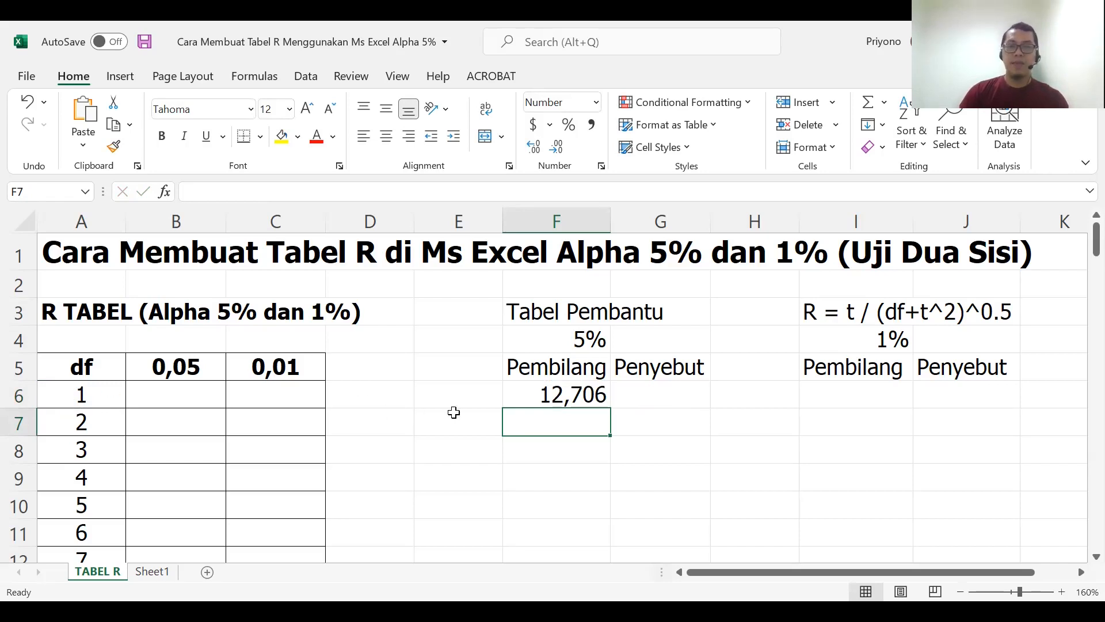
Fill the TINV formula from F6 down to F105, covering every df value up to 100
click(569, 394)
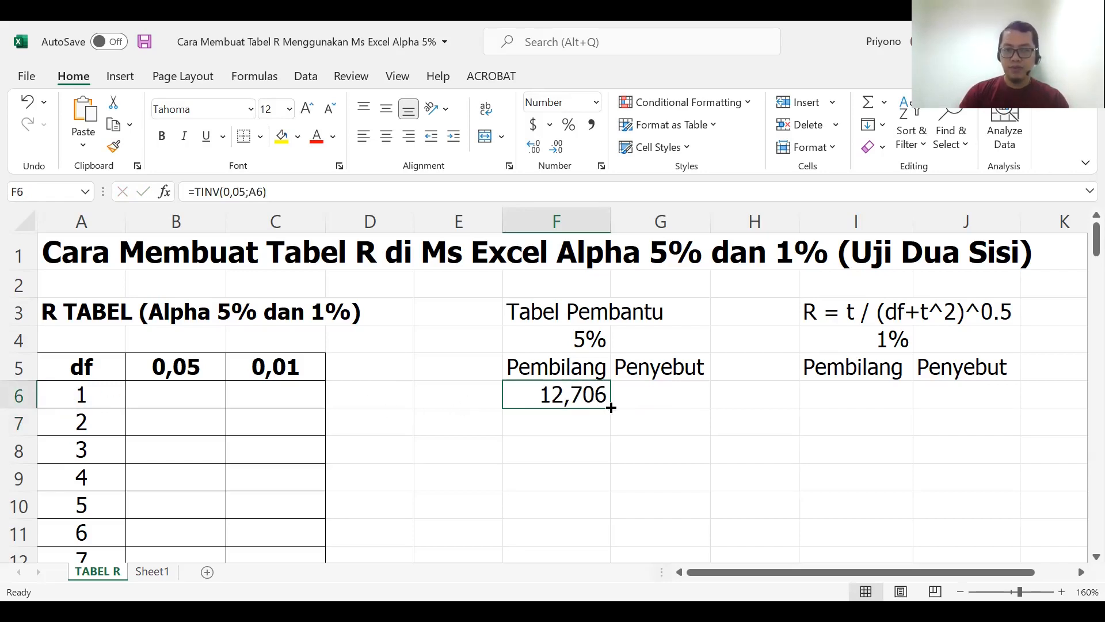
drag(610, 408, 582, 507)
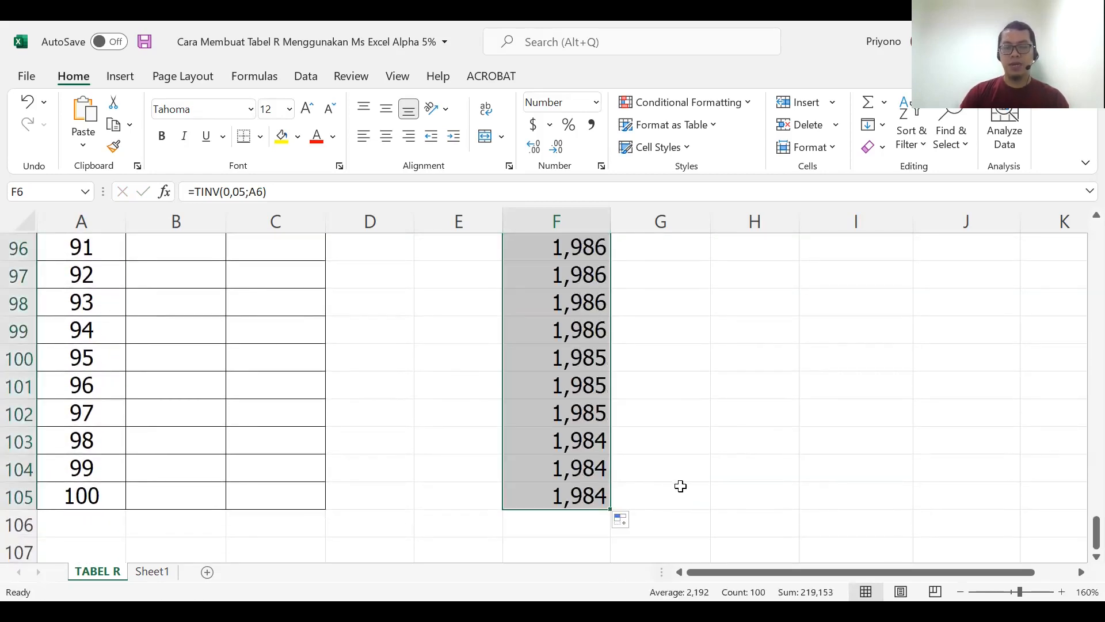
click(649, 461)
Enter the formula =(A6+F6^2)^0,5 in G6 as the first Penyebut value for 5%
scroll(676, 452, up, 20)
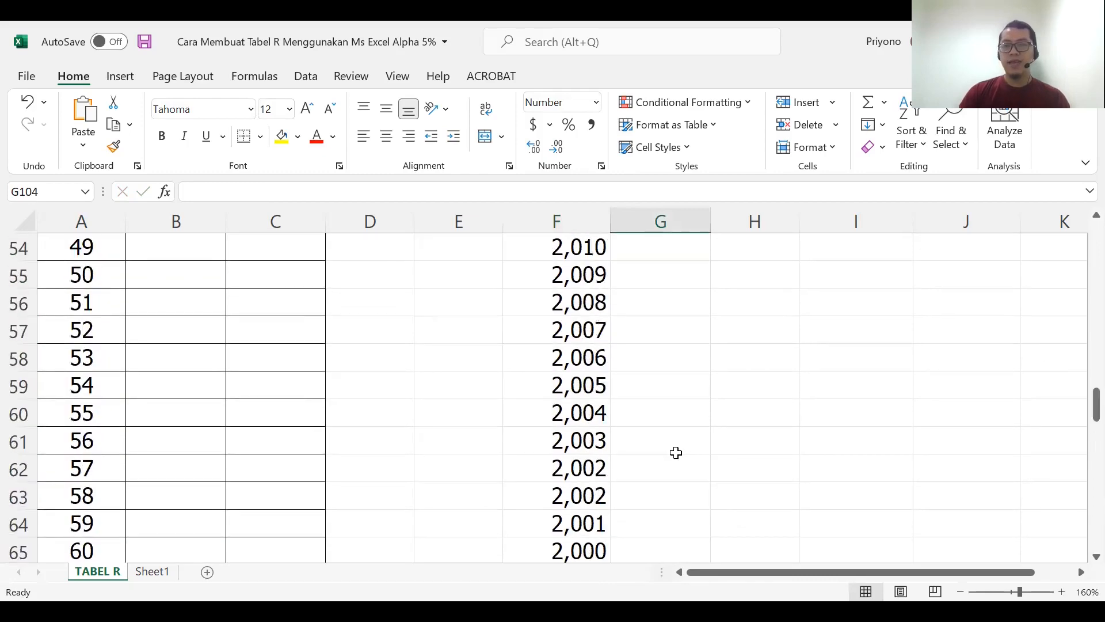
scroll(676, 453, up, 4)
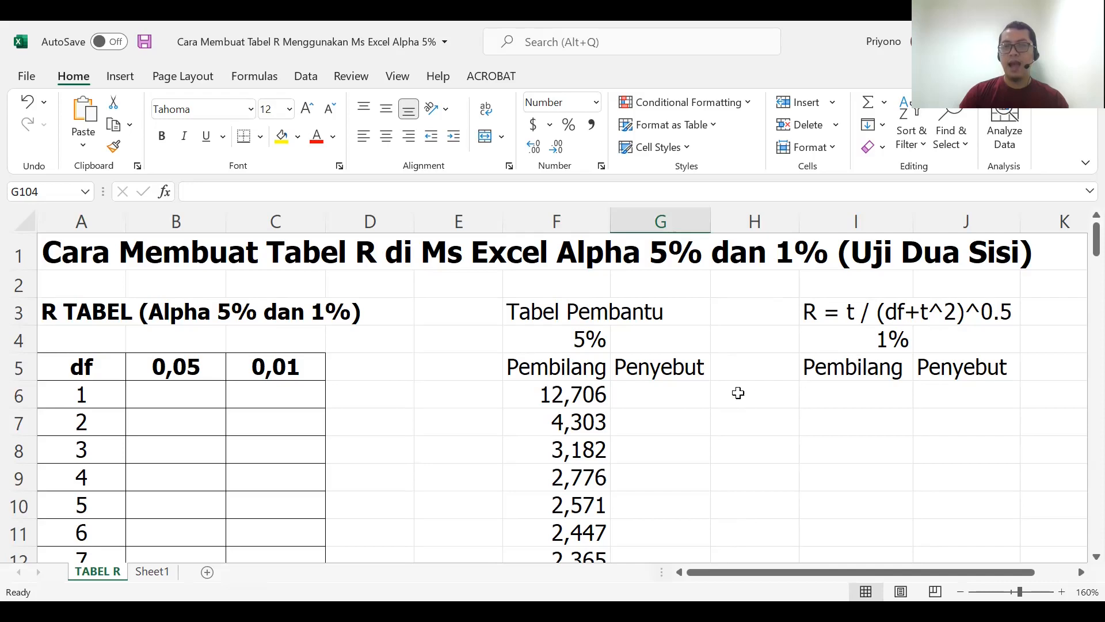
click(675, 385)
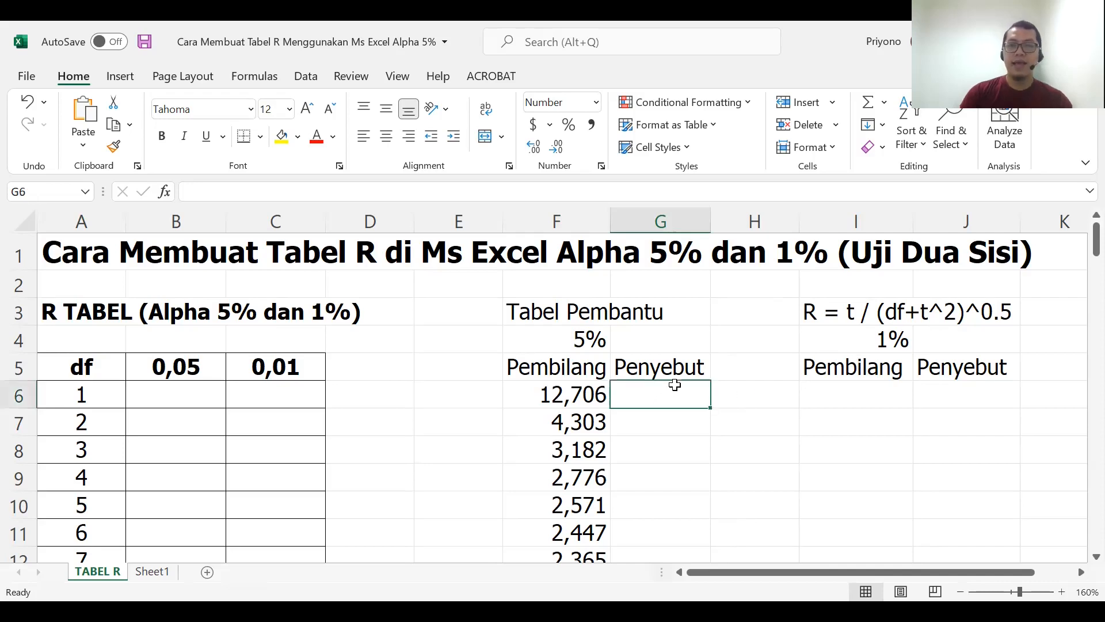
text(=)
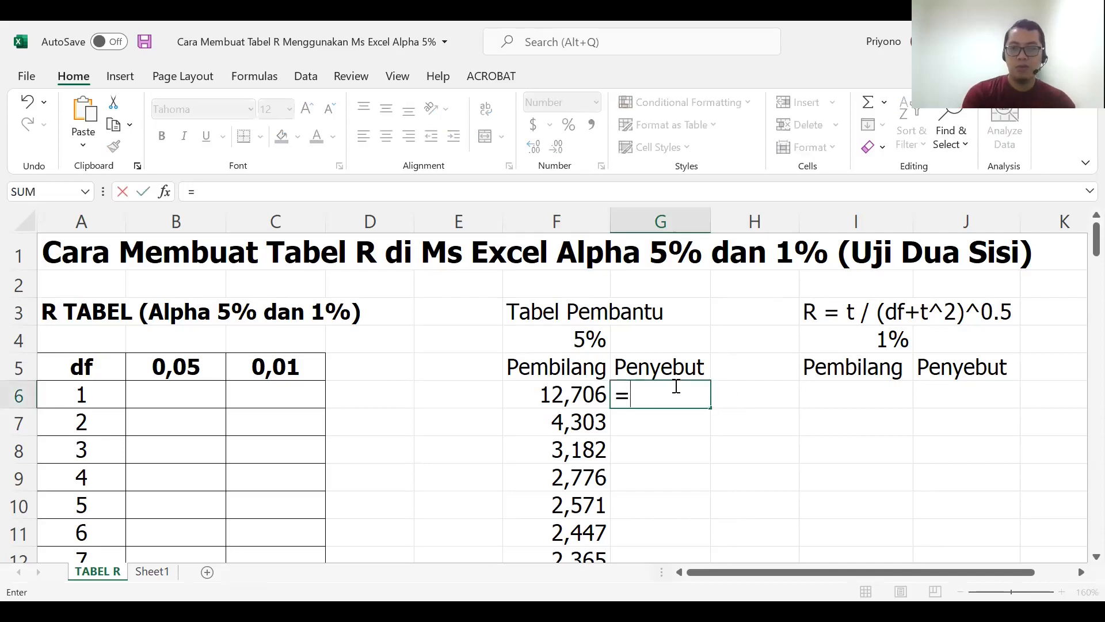
text(()
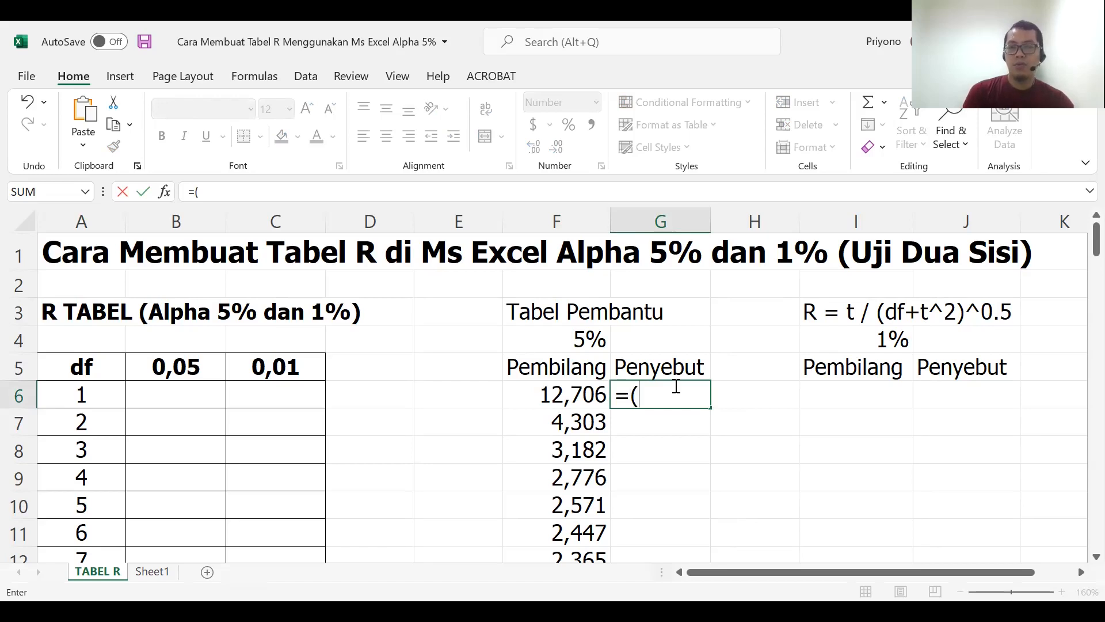
click(108, 393)
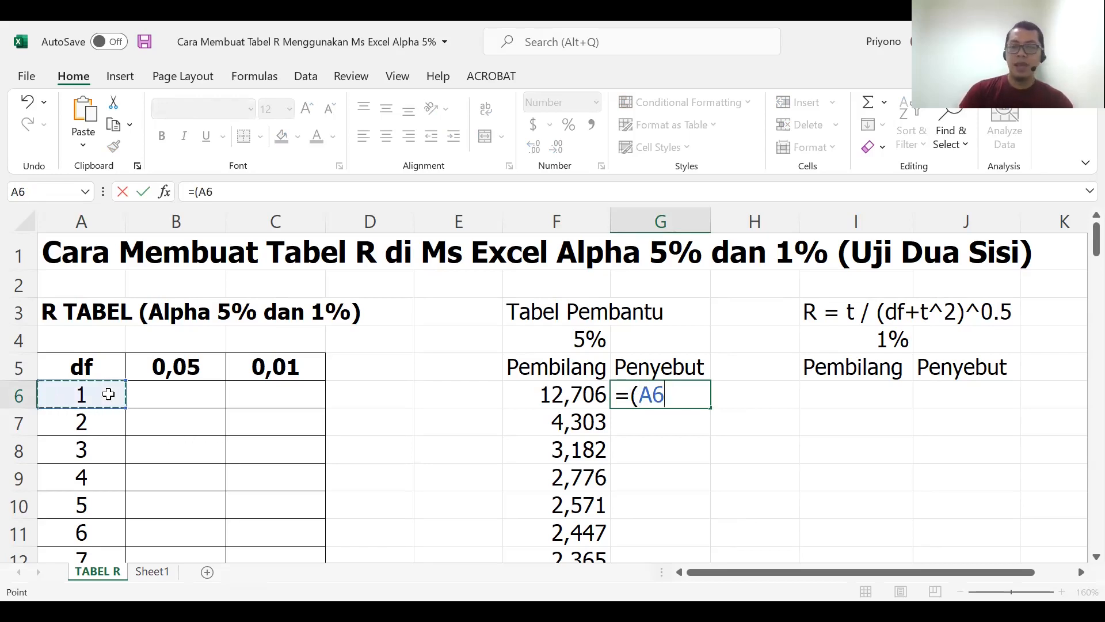
text(+)
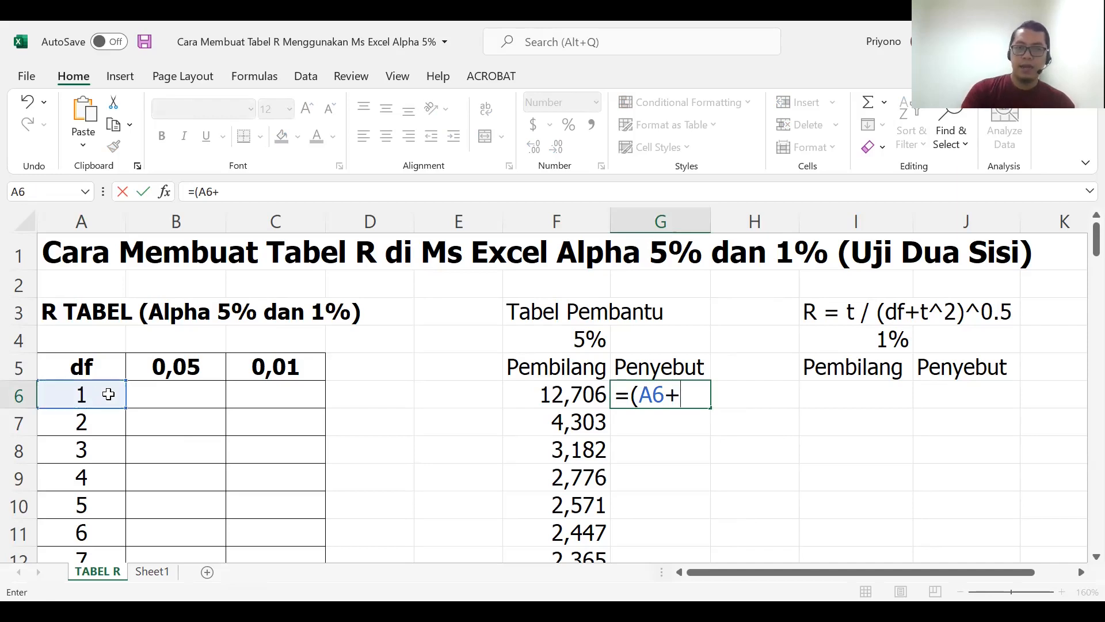
click(540, 401)
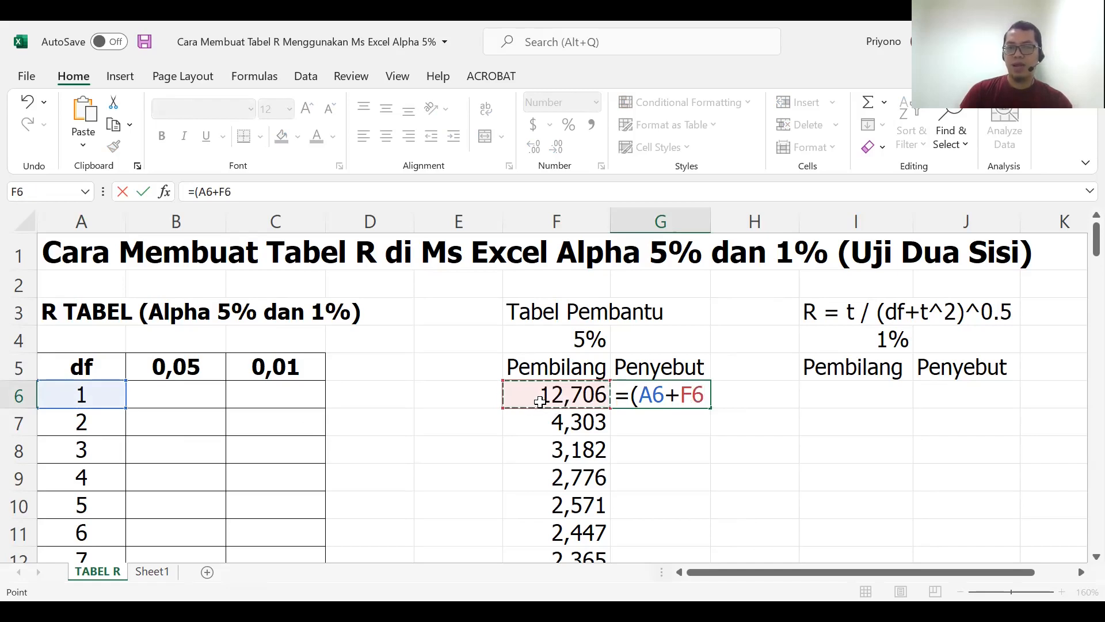
text(^2)
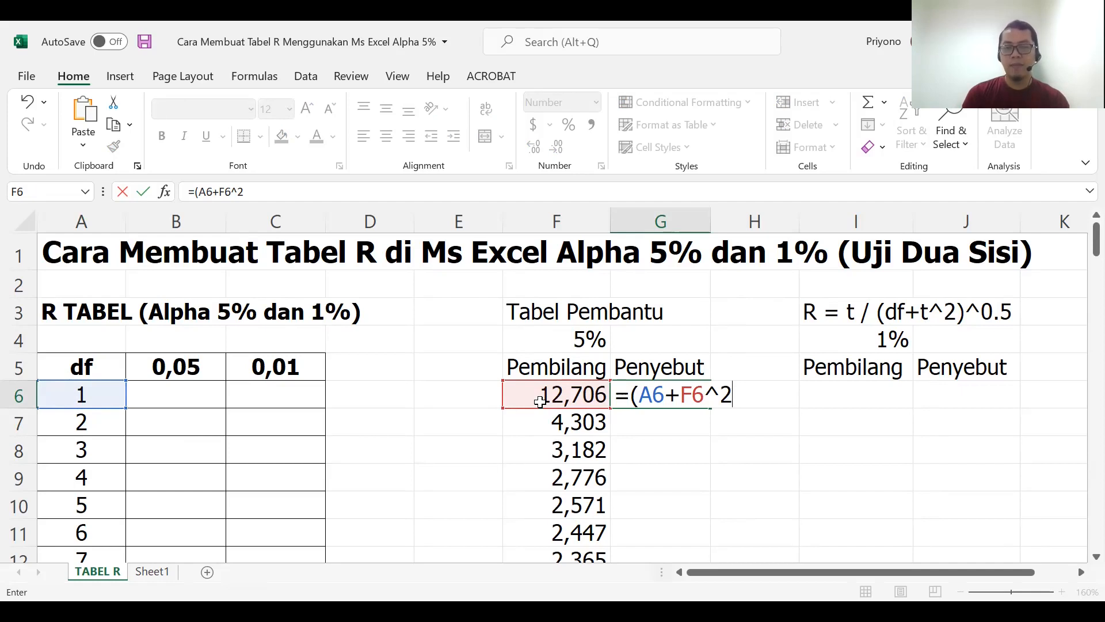
text())
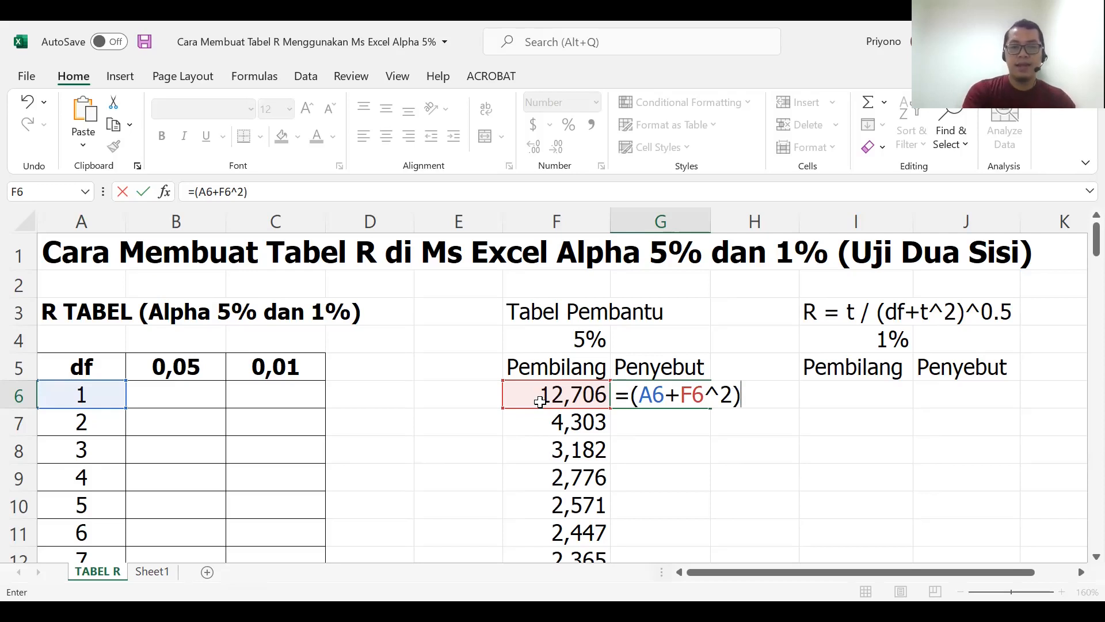
text(^0)
text(,5)
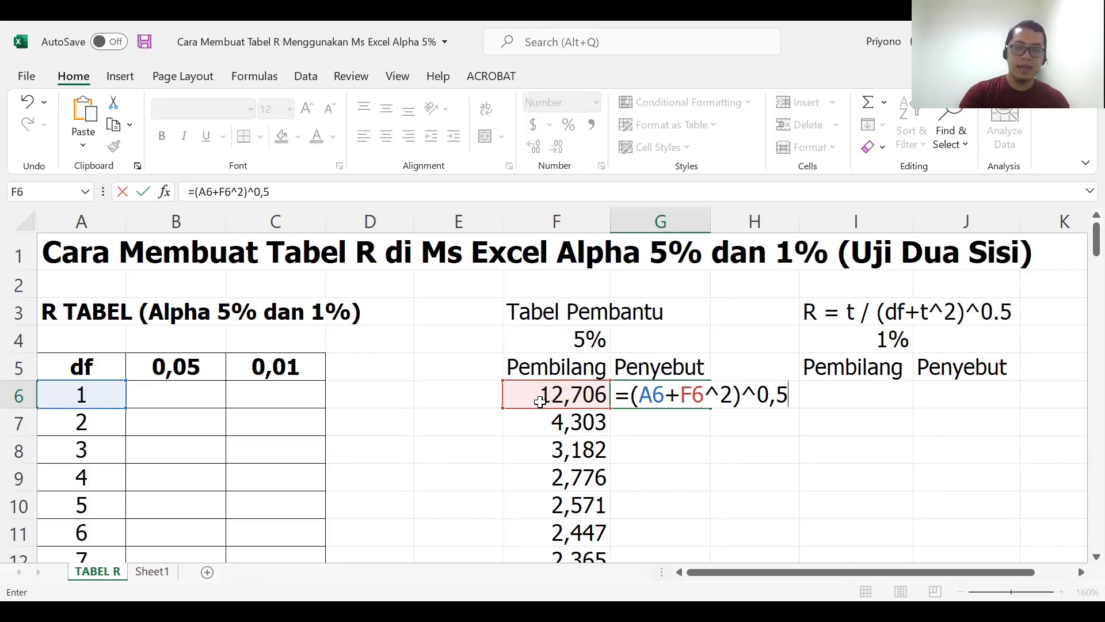
key(Return)
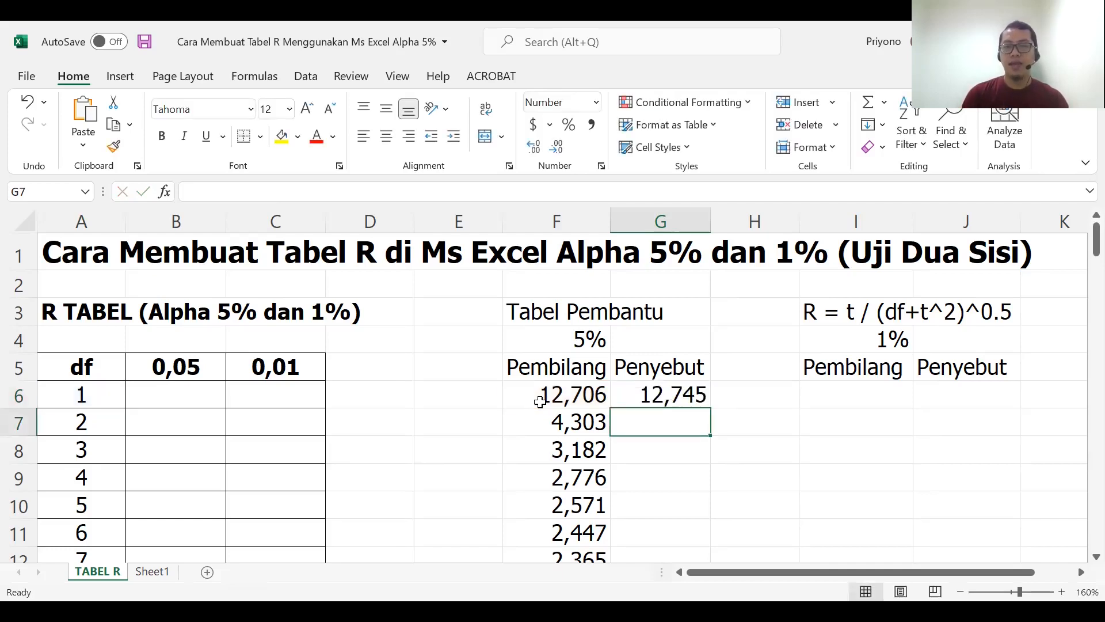
Fill the Penyebut formula from G6 down to G105, covering every df value up to 100
click(649, 386)
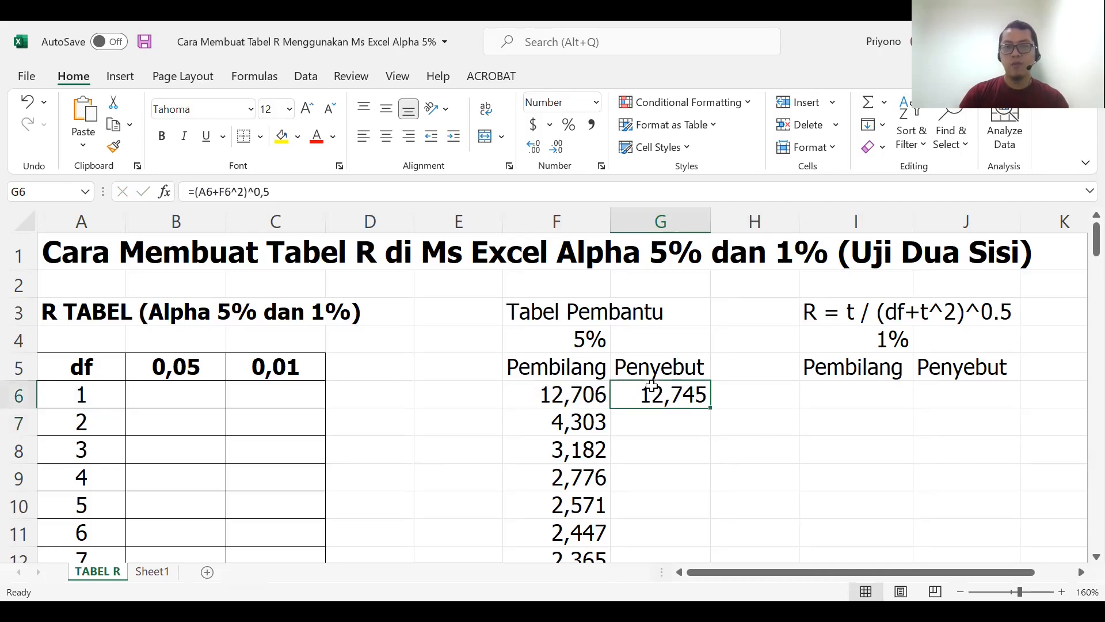
drag(715, 409, 699, 509)
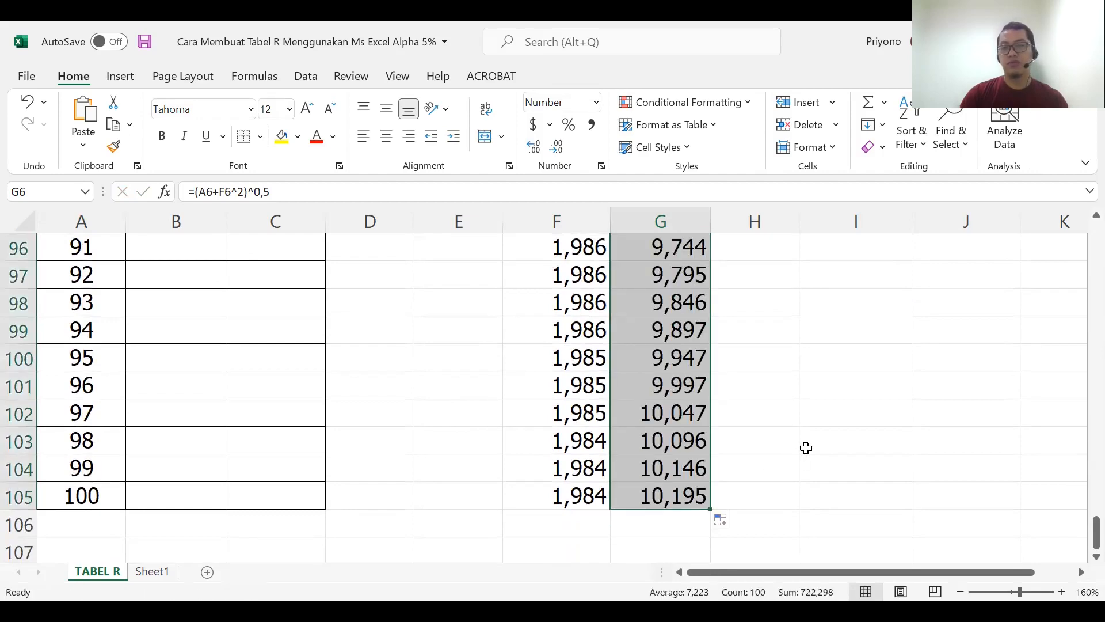
scroll(810, 446, up, 20)
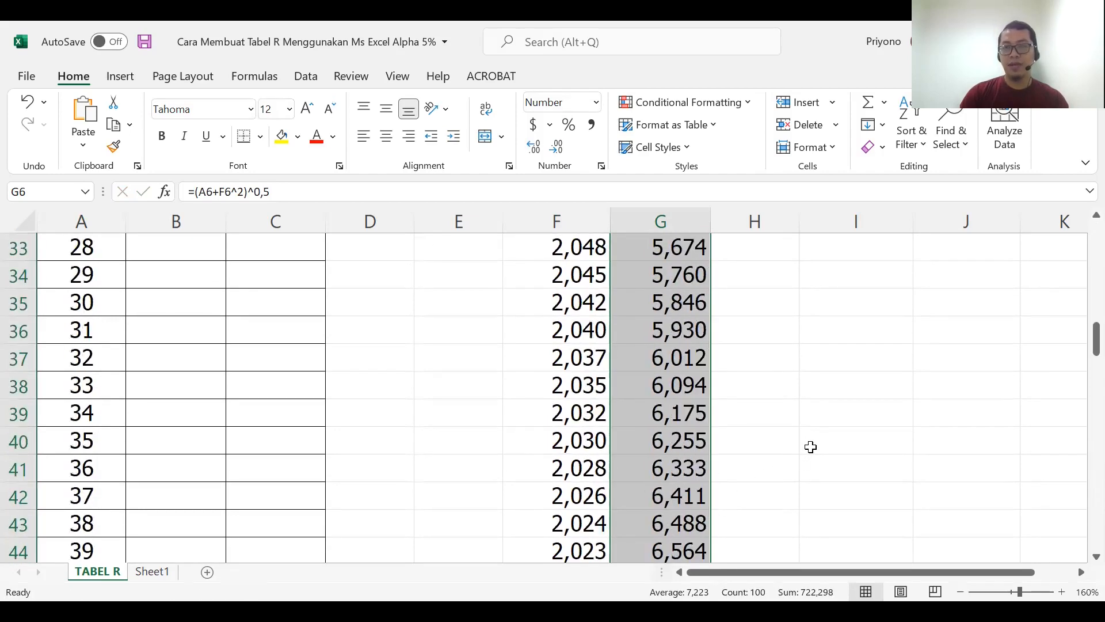
Enter the formula =F6/G6 in B6 as the first R value in the 0,05 column
scroll(810, 446, up, 6)
click(789, 440)
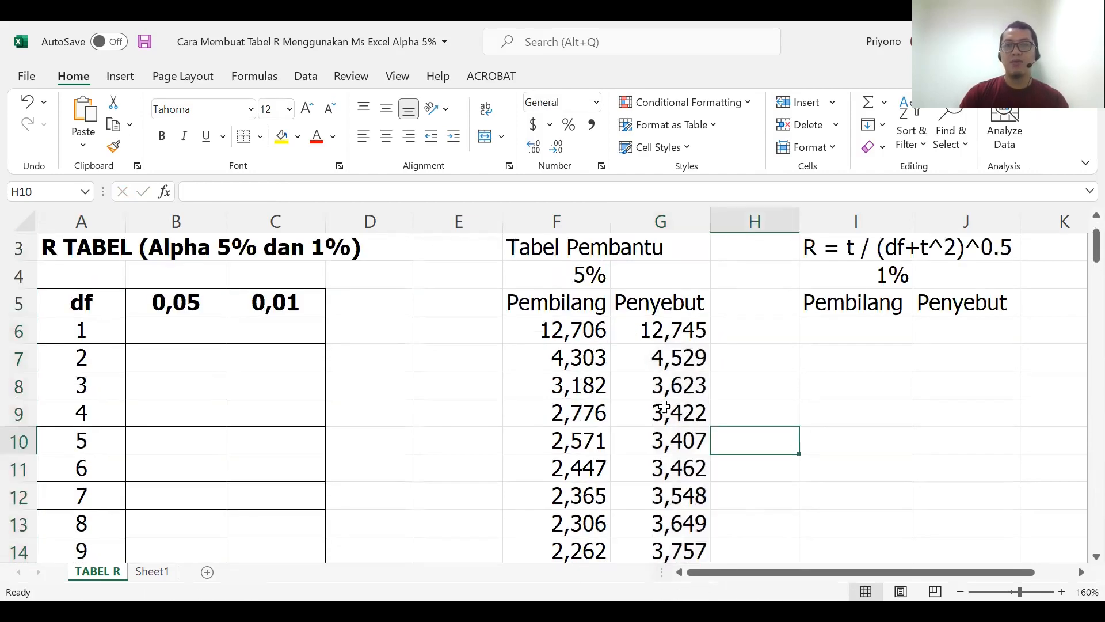
scroll(718, 350, up, 1)
scroll(717, 350, up, 1)
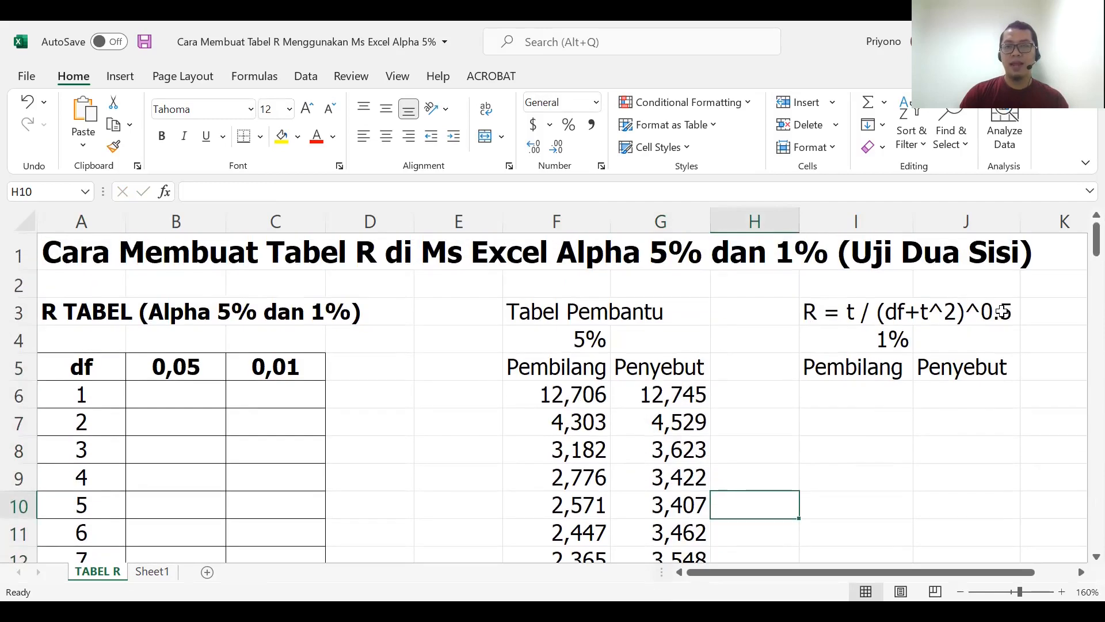
click(182, 397)
text(=)
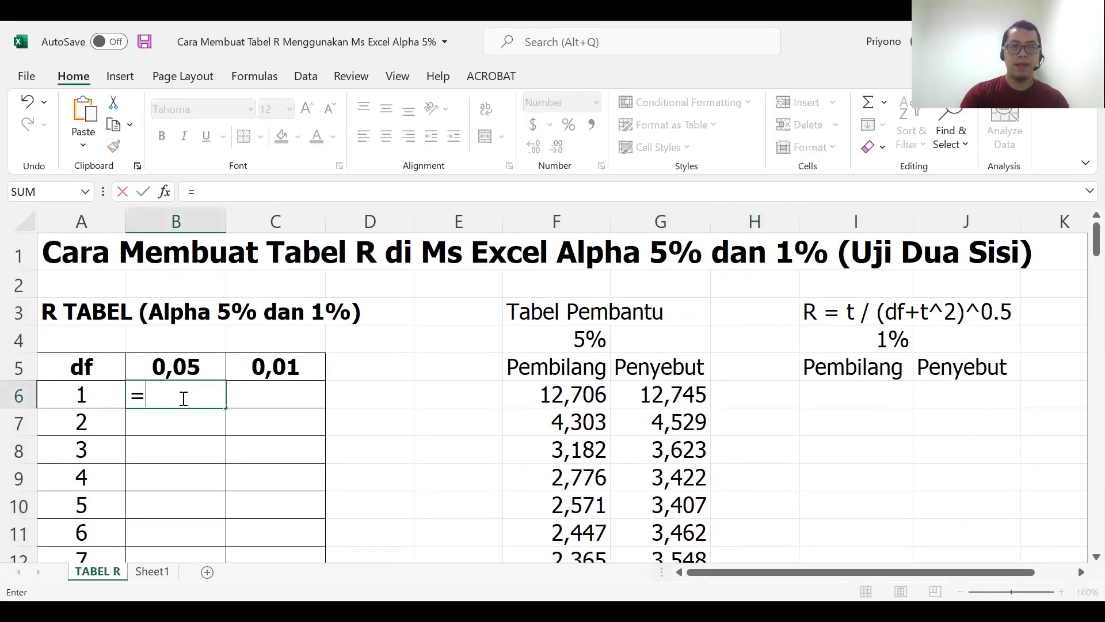
click(552, 396)
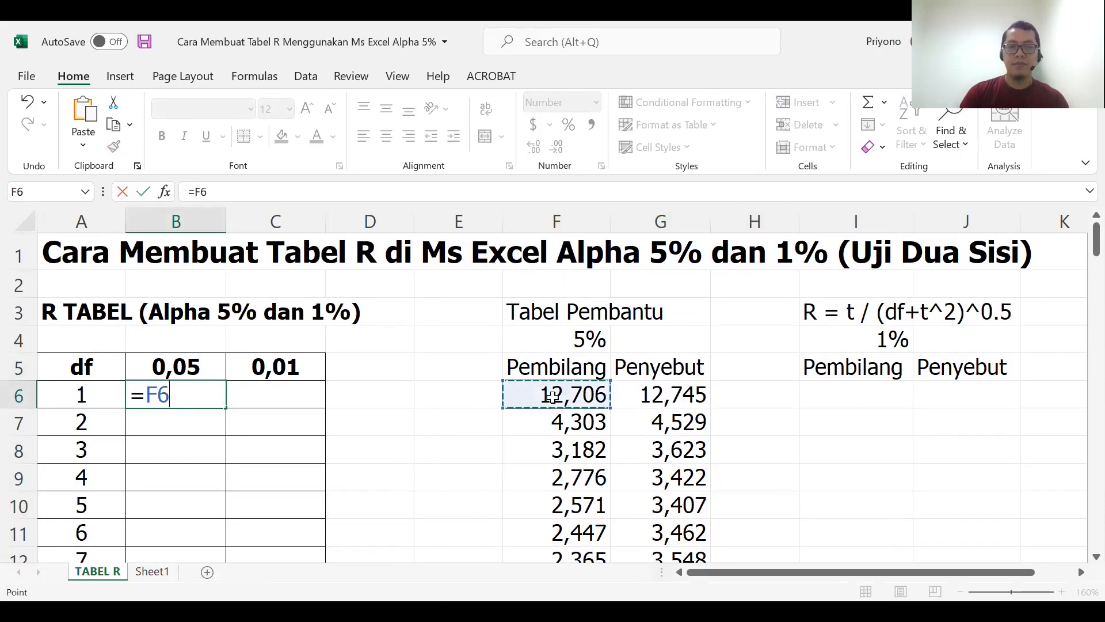
text(/)
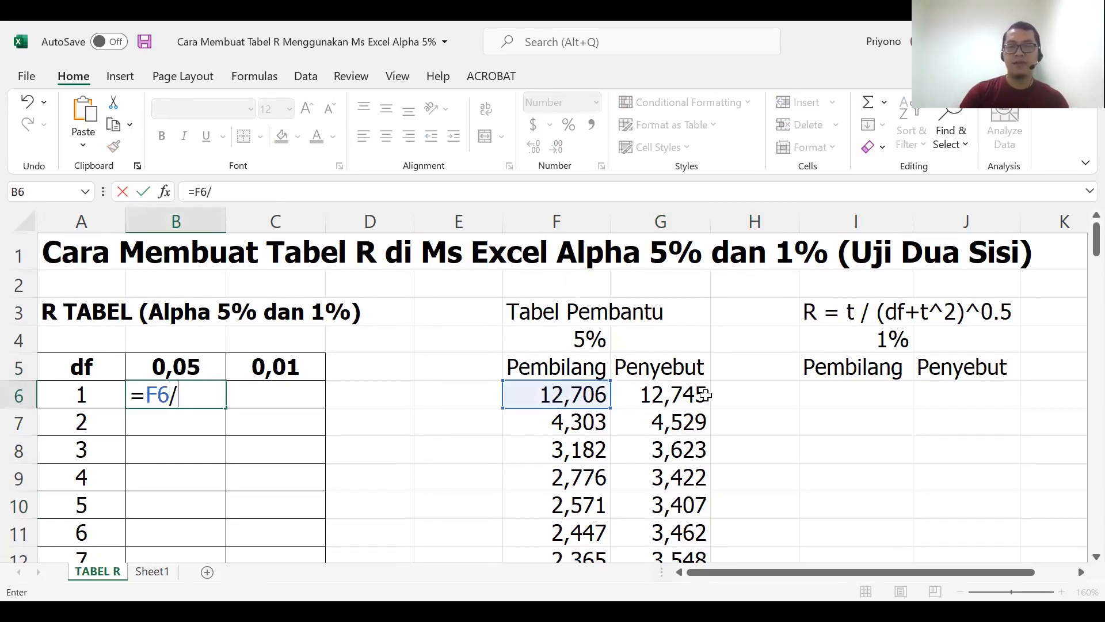
click(658, 398)
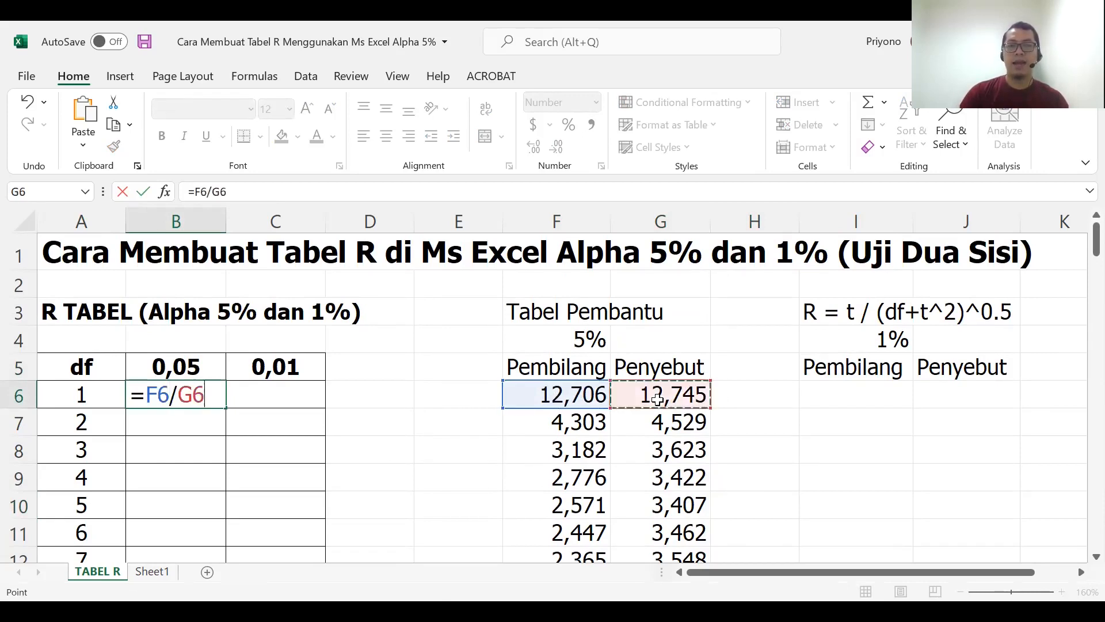
key(Return)
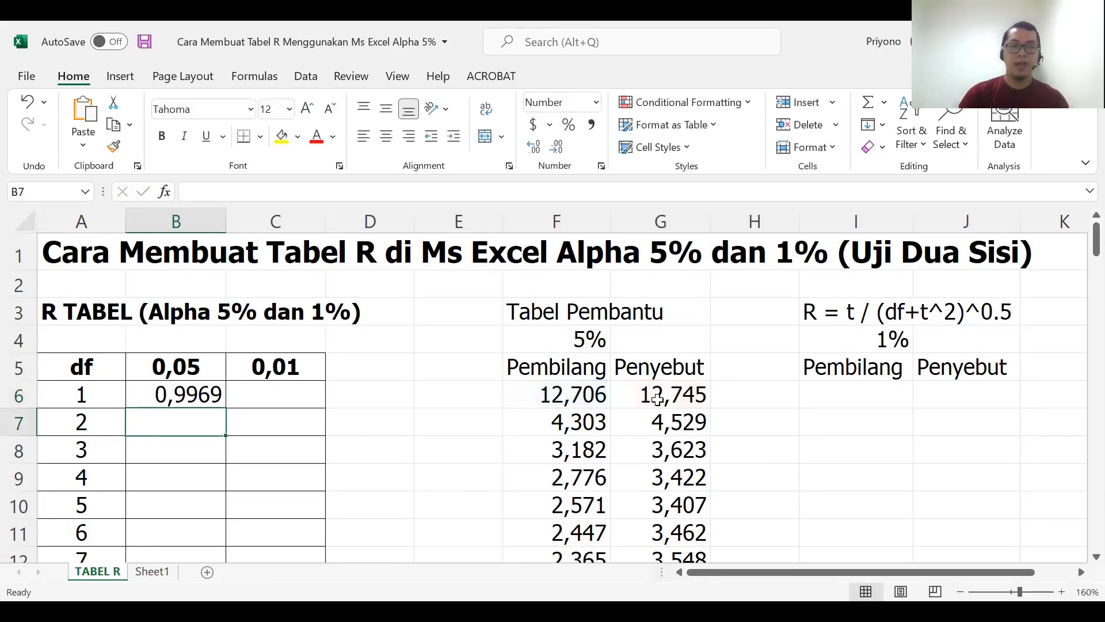
Fill the =F6/G6 formula from B6 down to B105 and review the 0,05 column
click(201, 396)
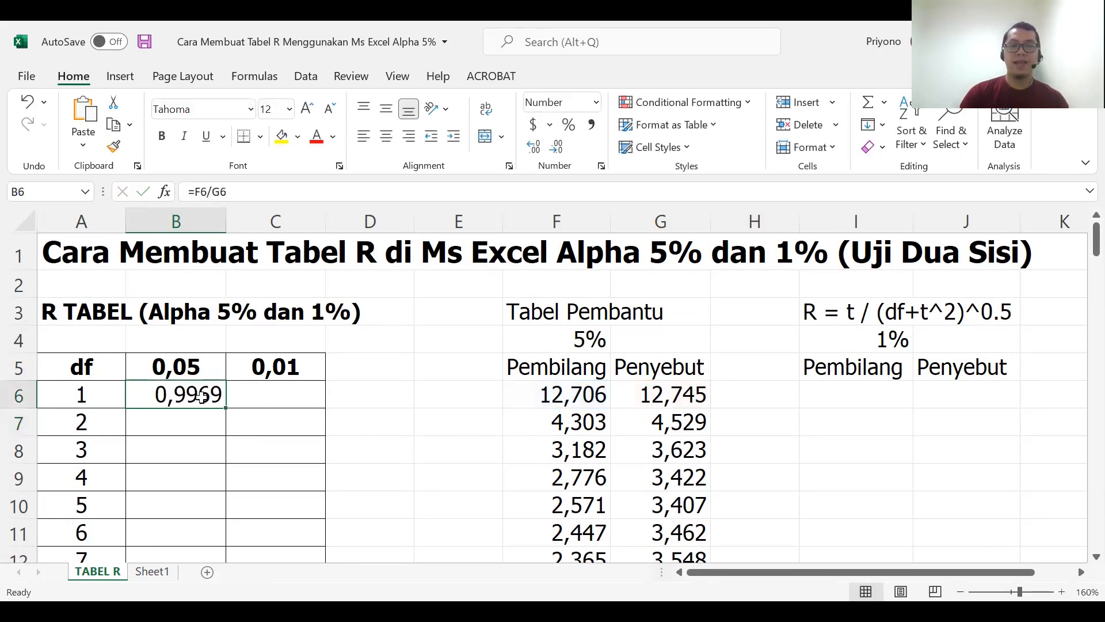
drag(225, 409, 212, 509)
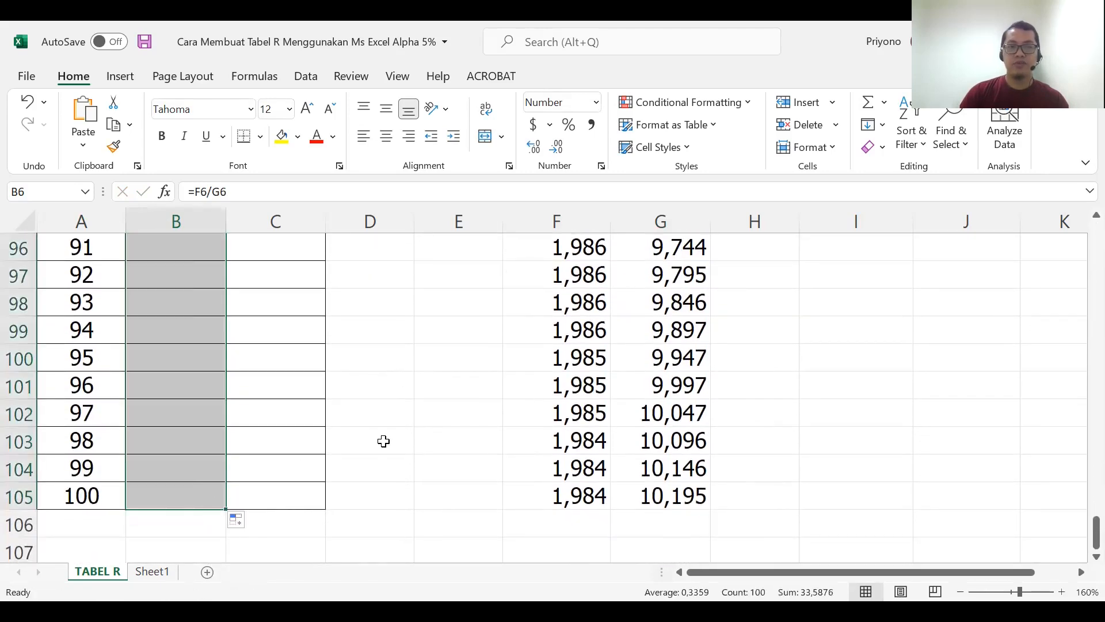
click(382, 440)
scroll(384, 440, up, 6)
scroll(384, 440, up, 20)
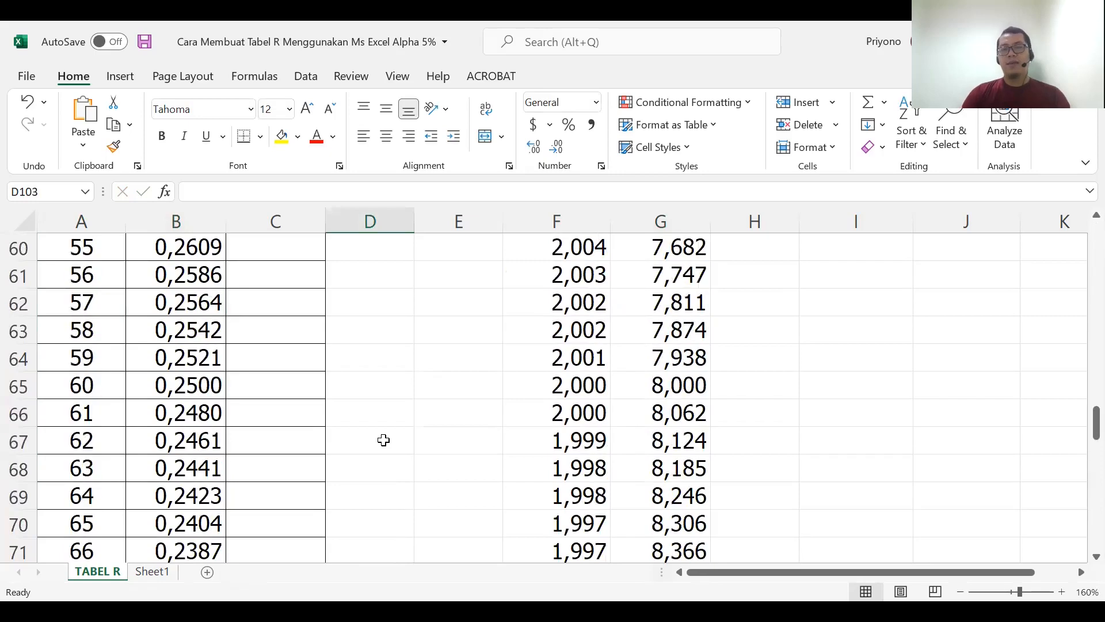
scroll(384, 439, up, 5)
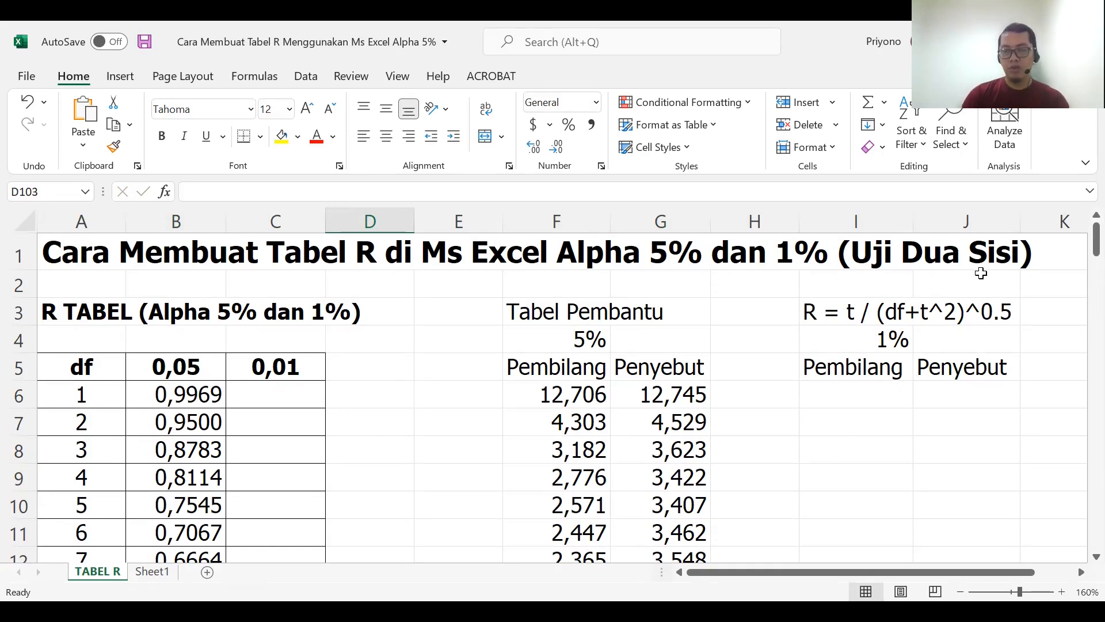
scroll(181, 414, down, 10)
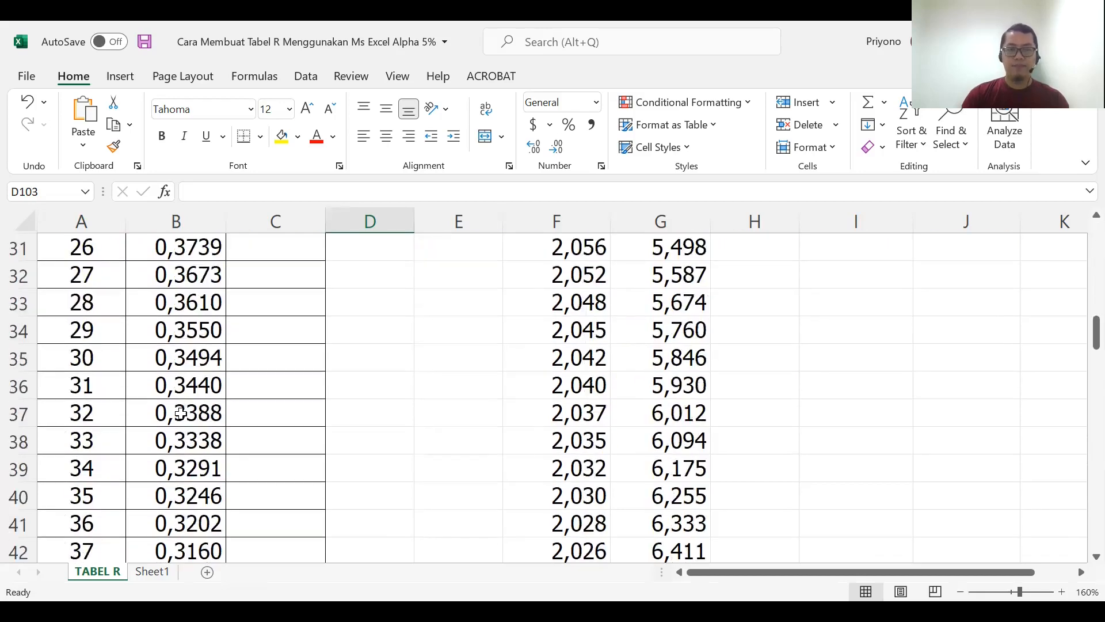
scroll(180, 414, up, 10)
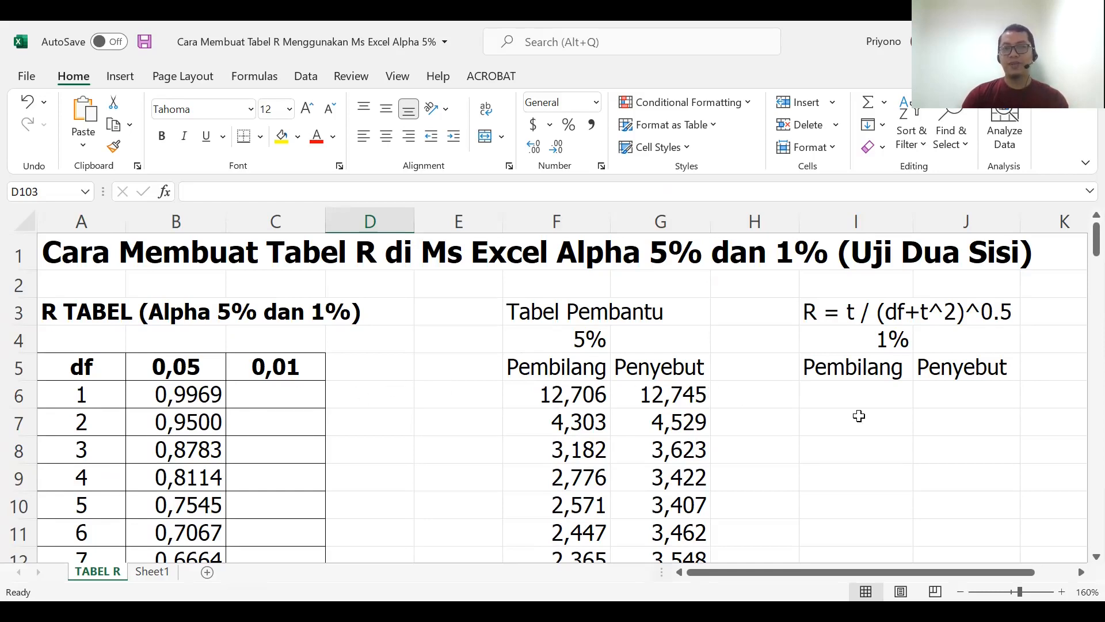
Enter the formula =TINV(0,01;A6) in I6 as the first Pembilang value for 1%
click(862, 392)
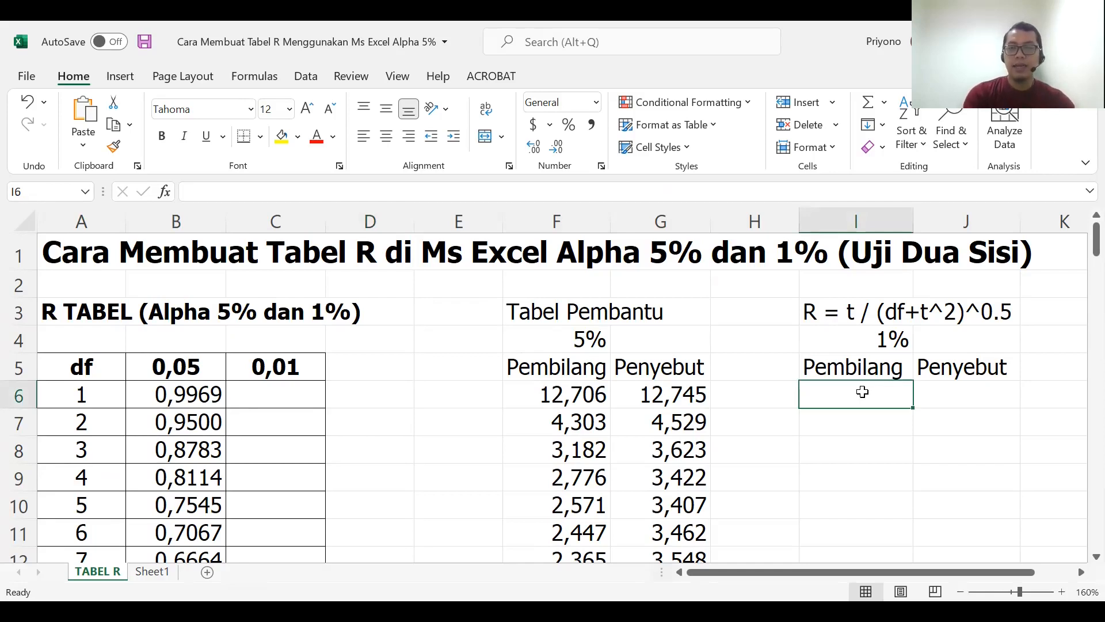
text(=T)
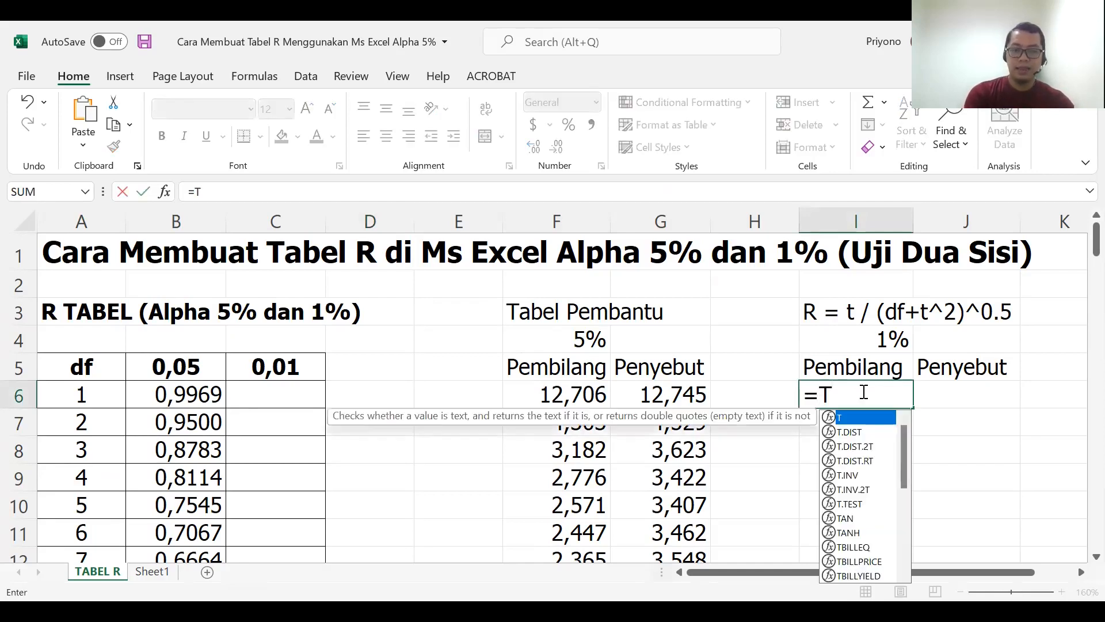
text(INV)
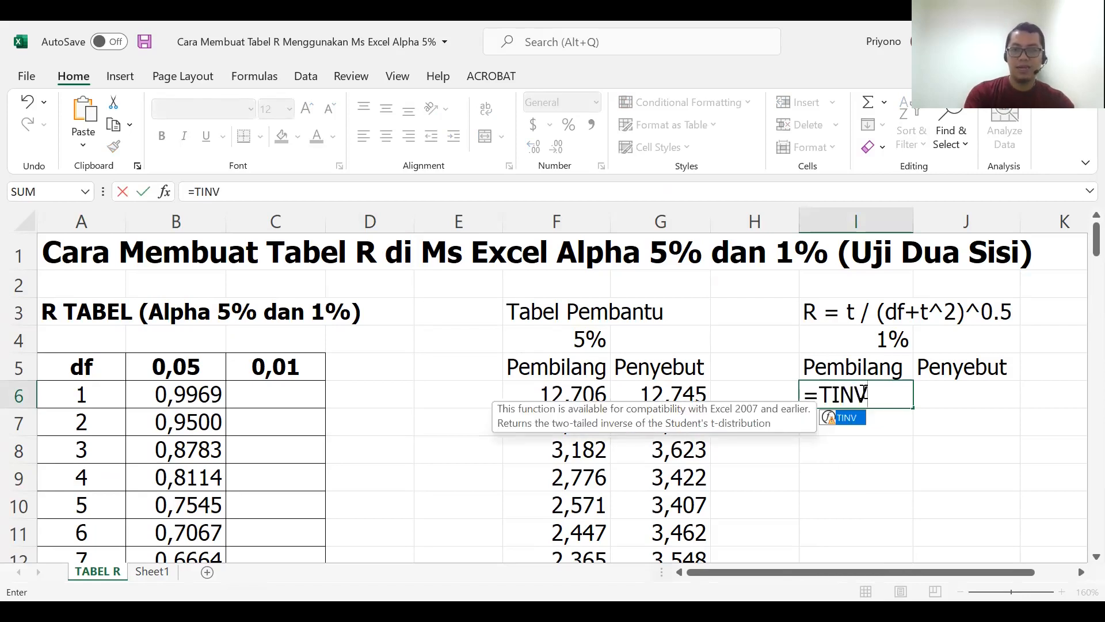
text(()
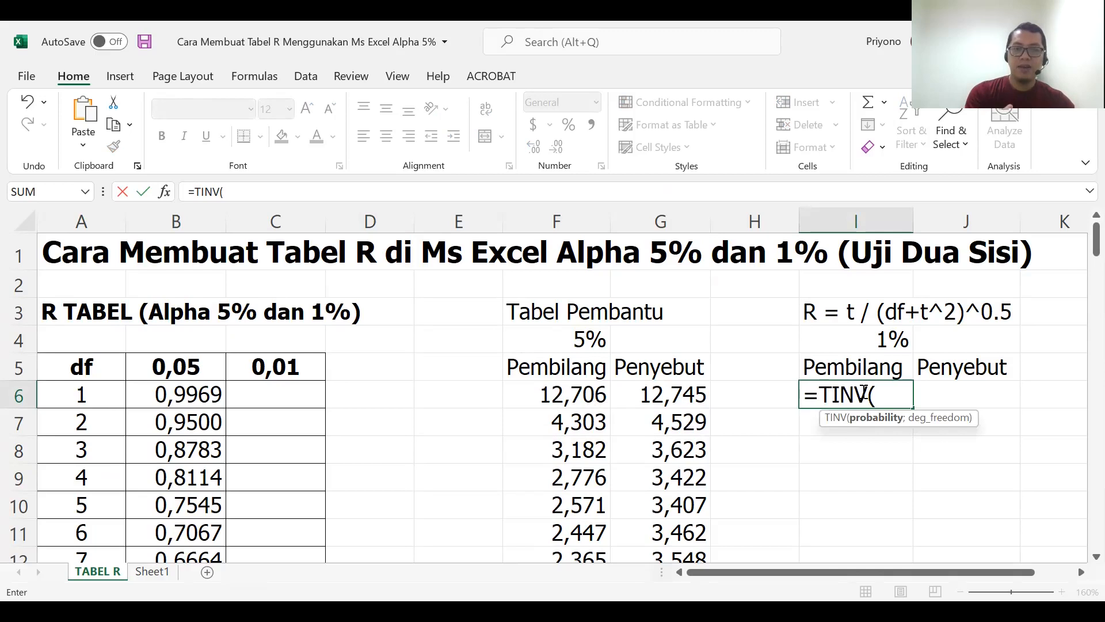
text(0,)
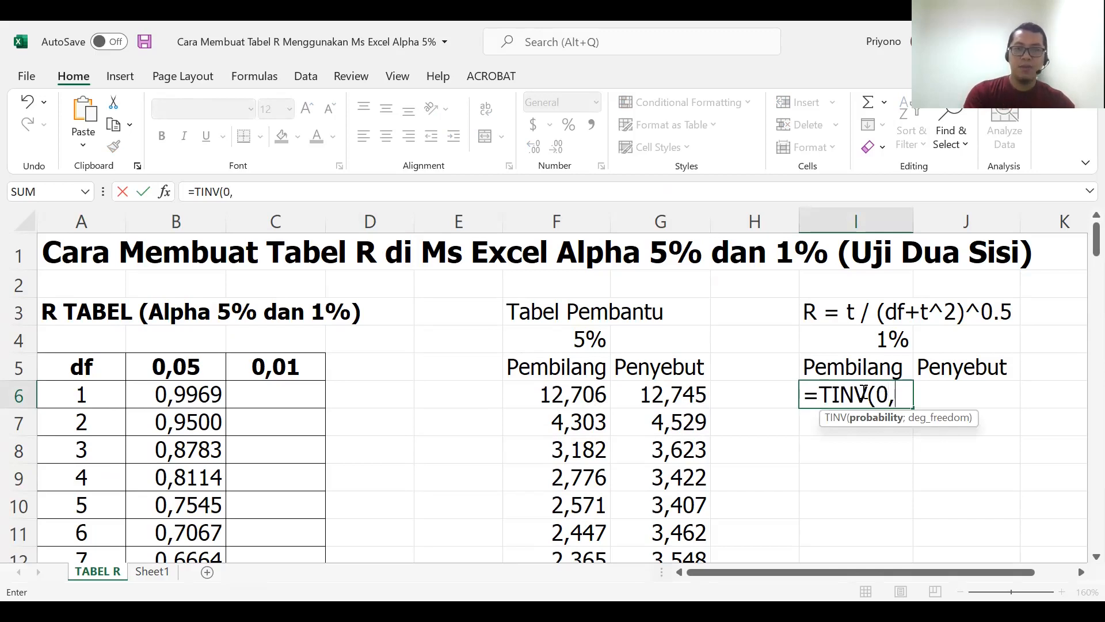
text(01)
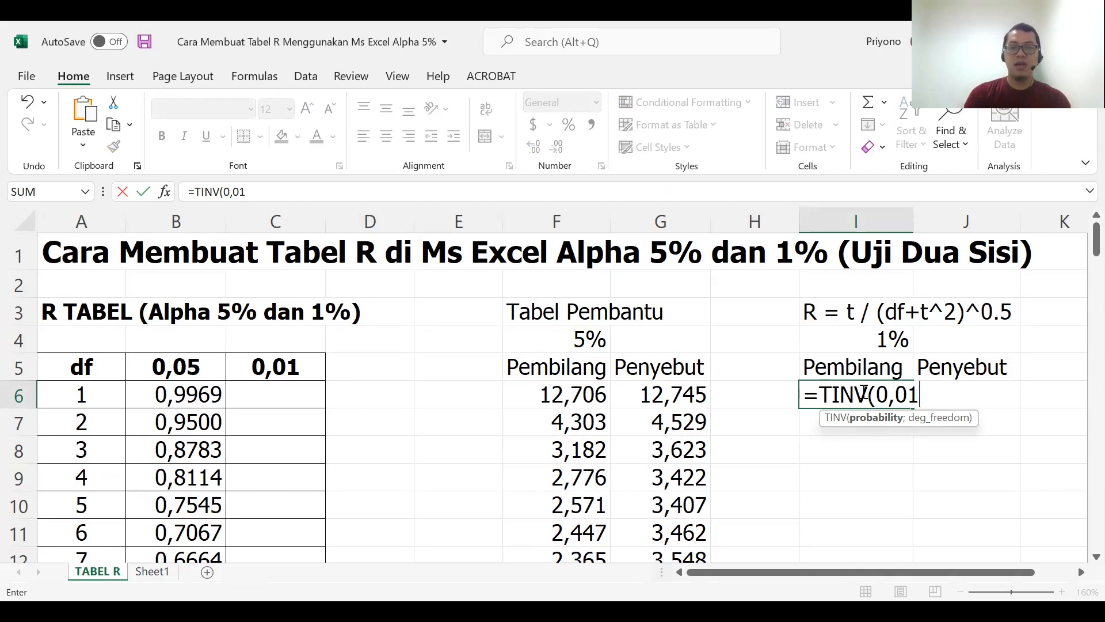
text(;)
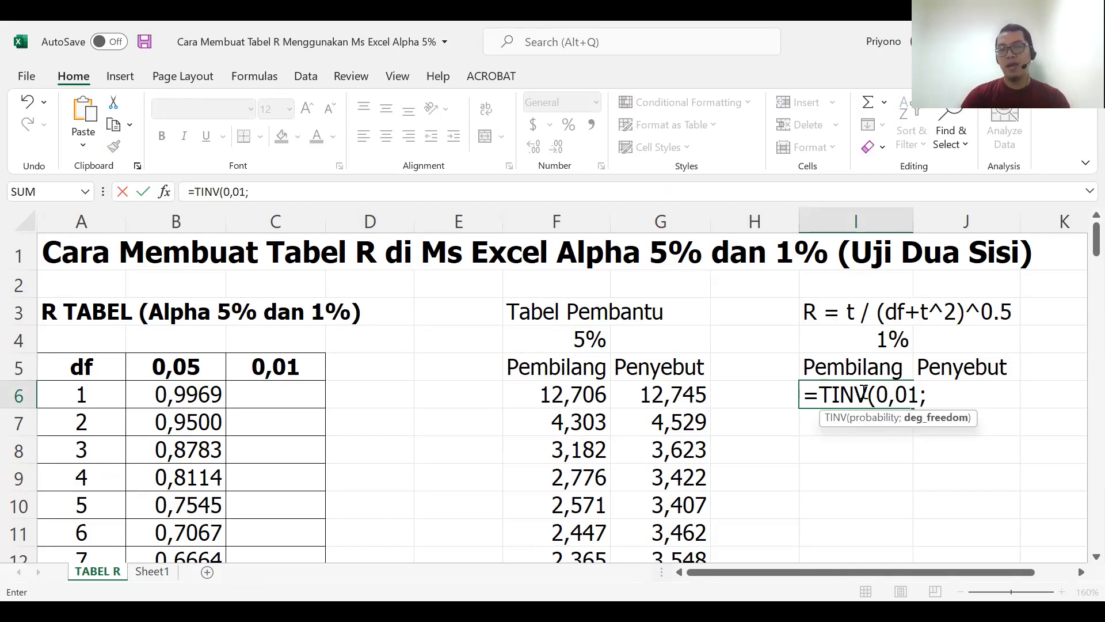
click(105, 395)
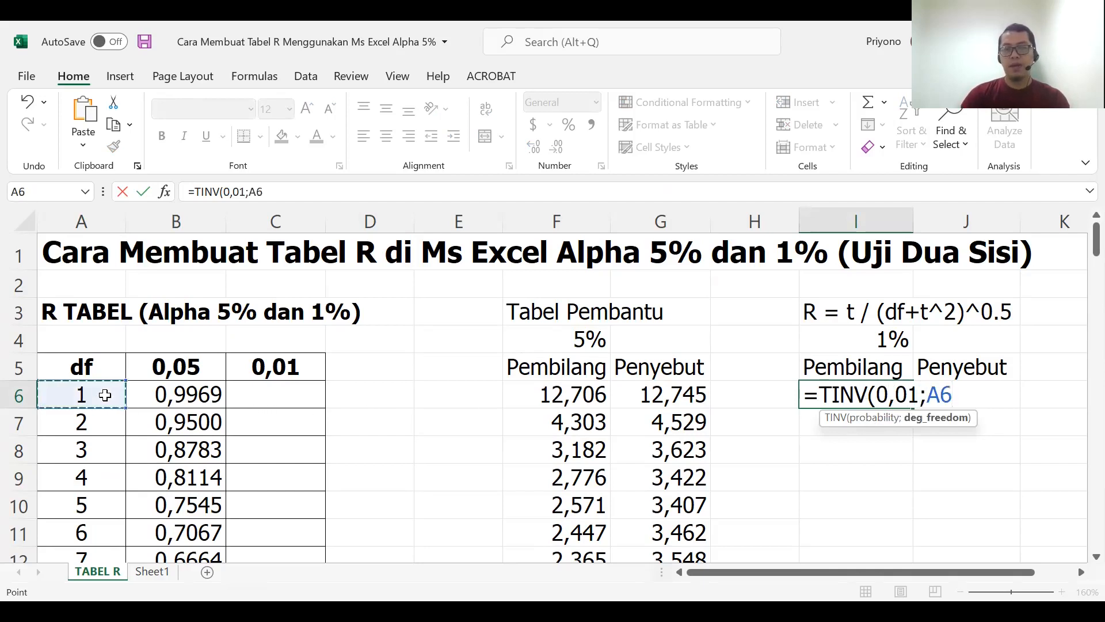
text())
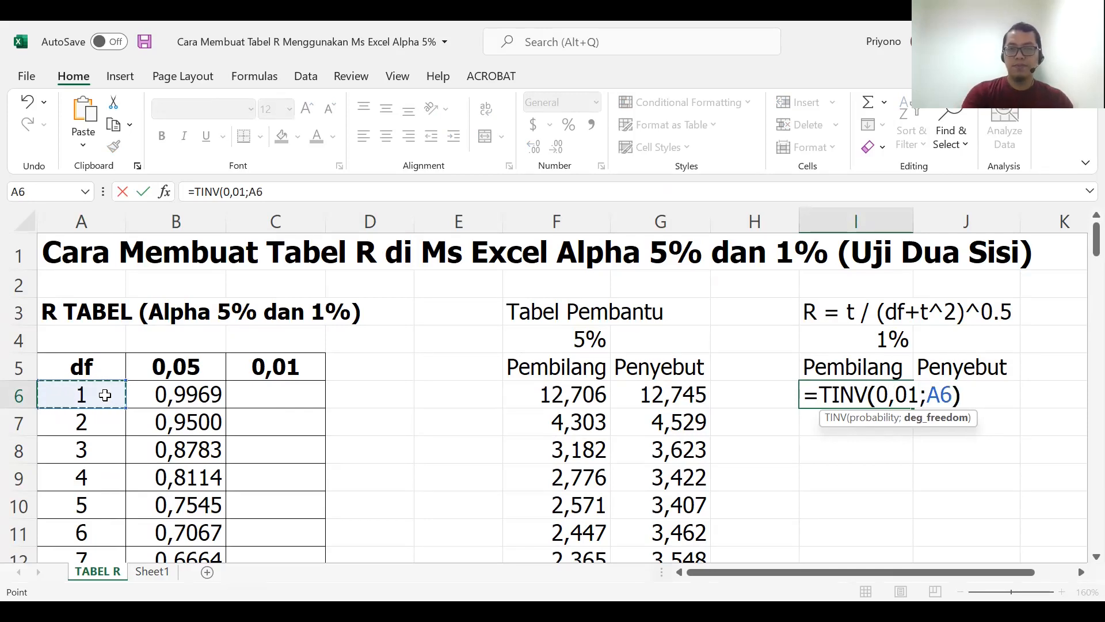
key(Return)
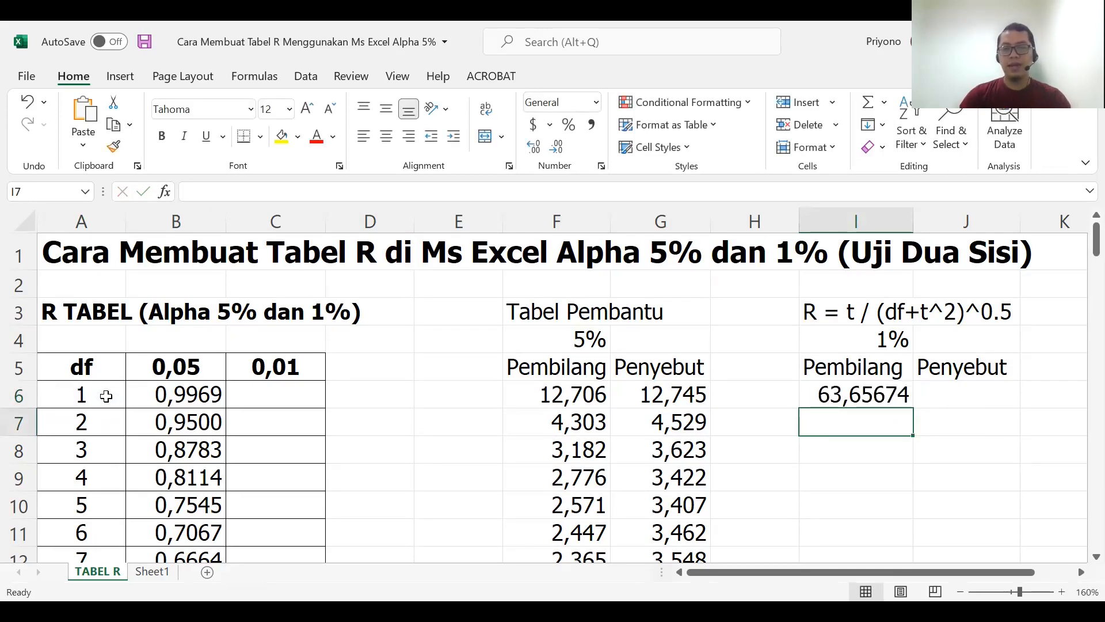
Fill the TINV formula from I6 down to I105 and show the 1% Pembilang values with three decimals
click(891, 391)
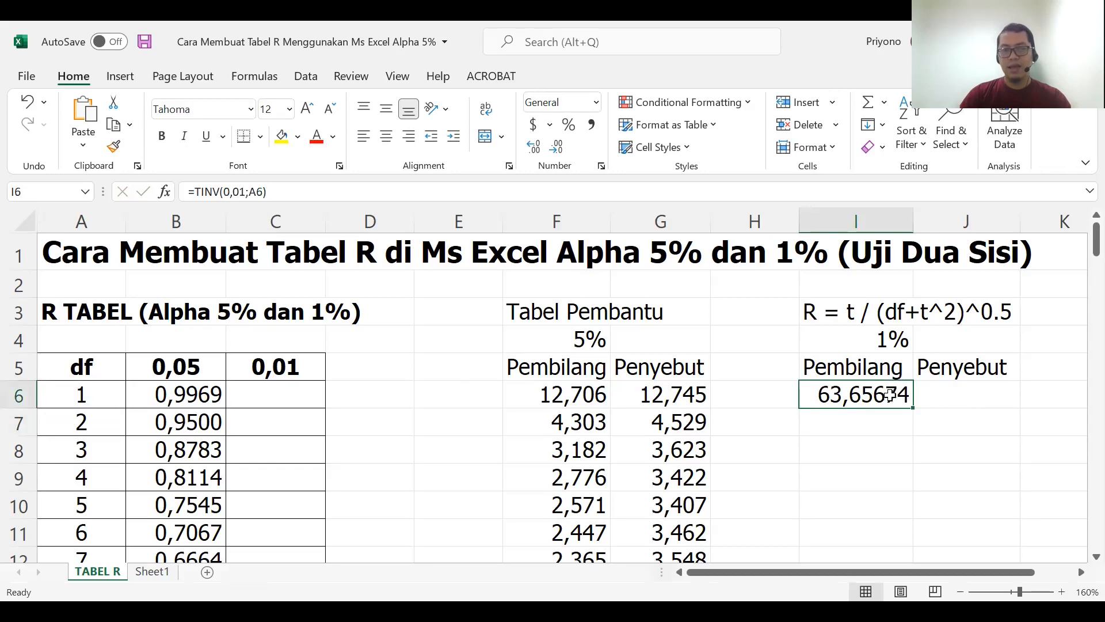
drag(913, 408, 910, 527)
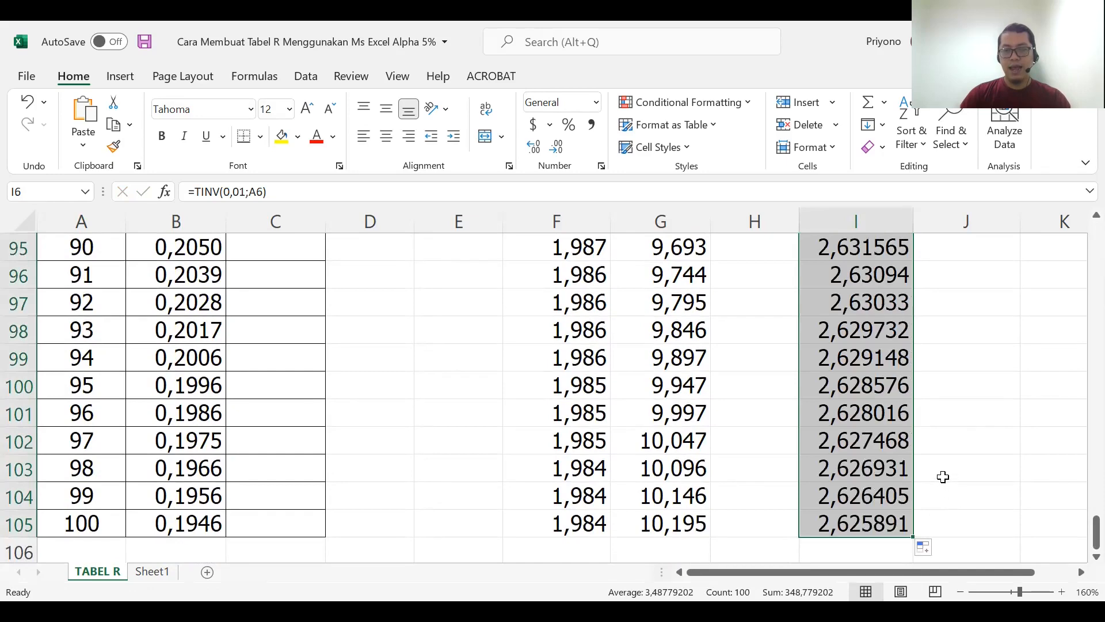
scroll(943, 477, up, 13)
scroll(943, 476, up, 12)
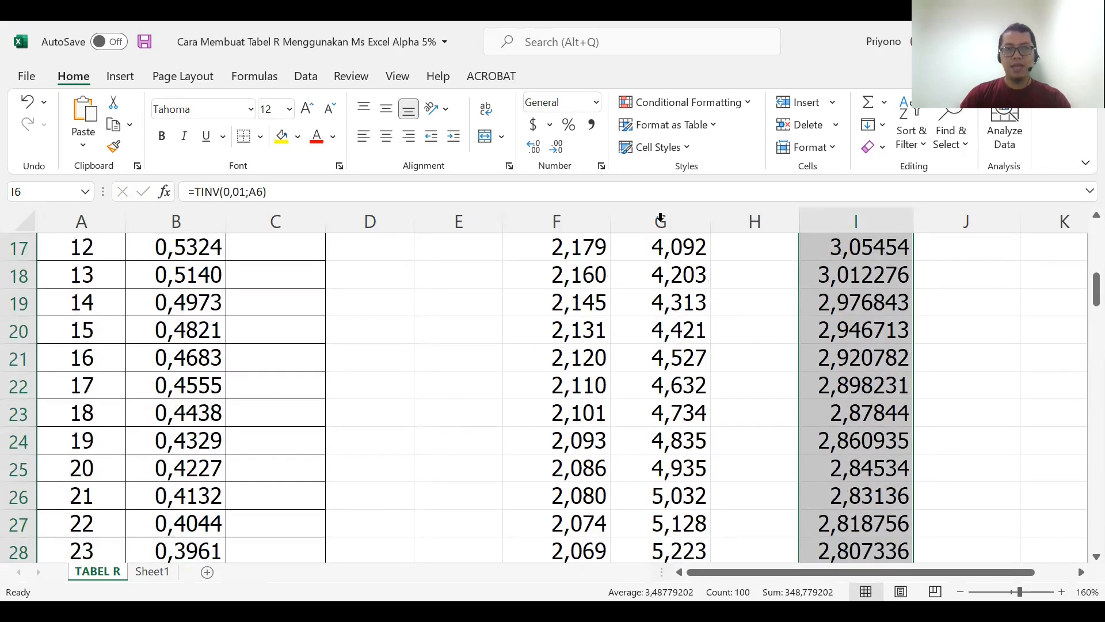
click(557, 150)
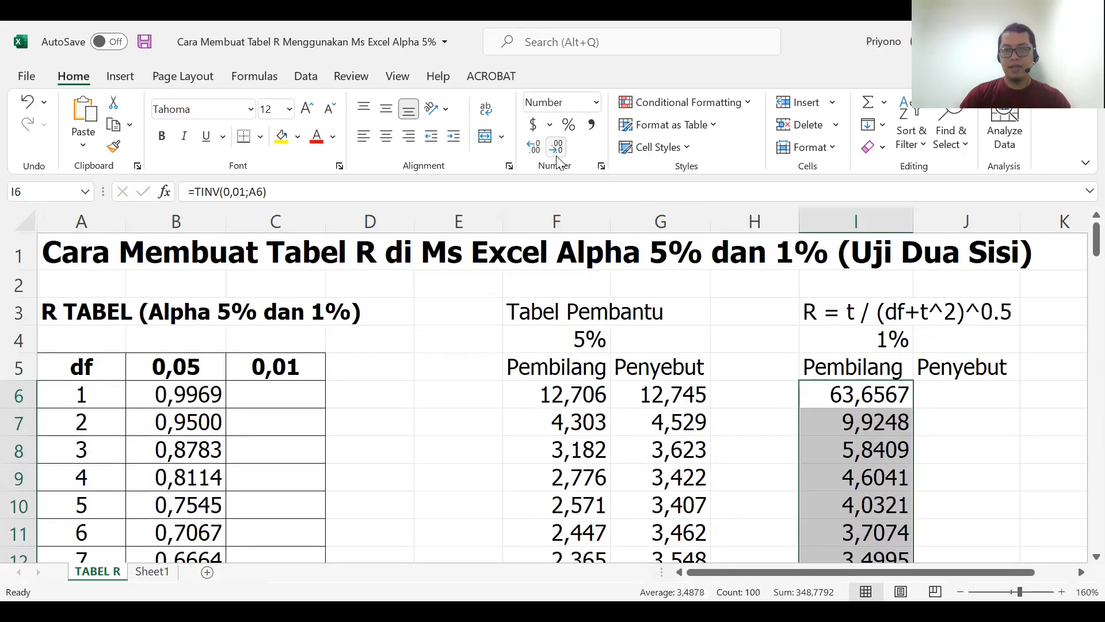
click(556, 150)
click(941, 473)
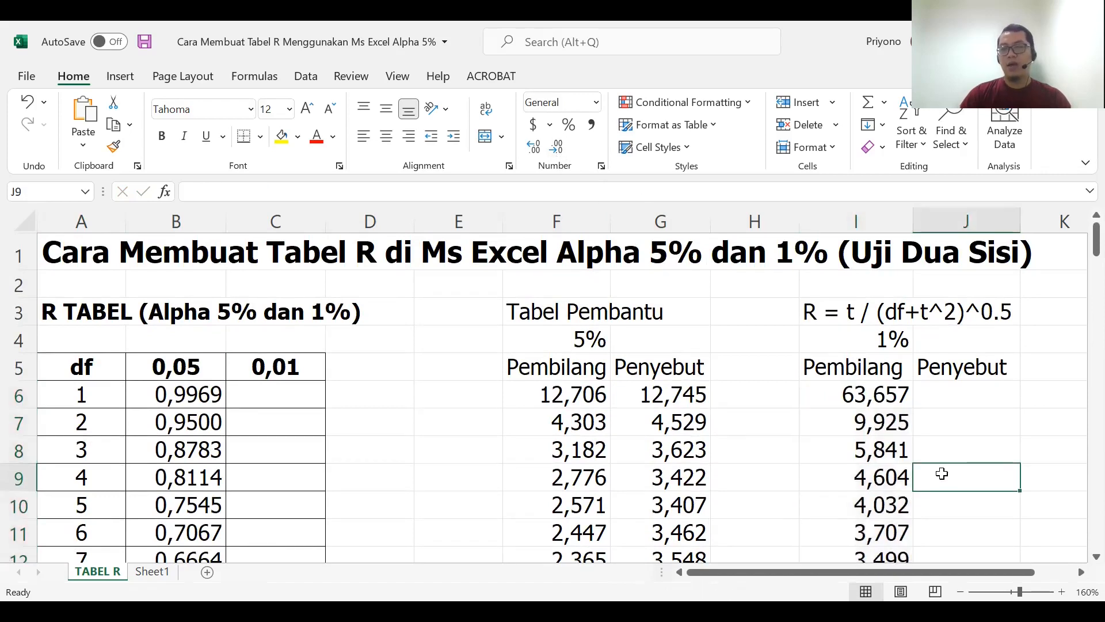
click(885, 385)
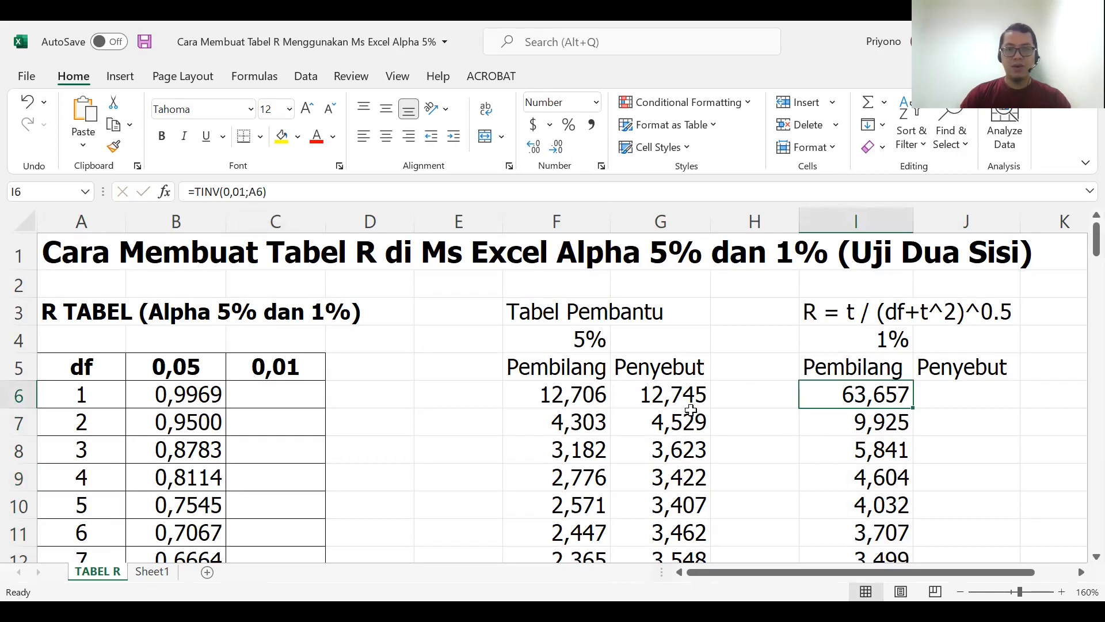
click(563, 395)
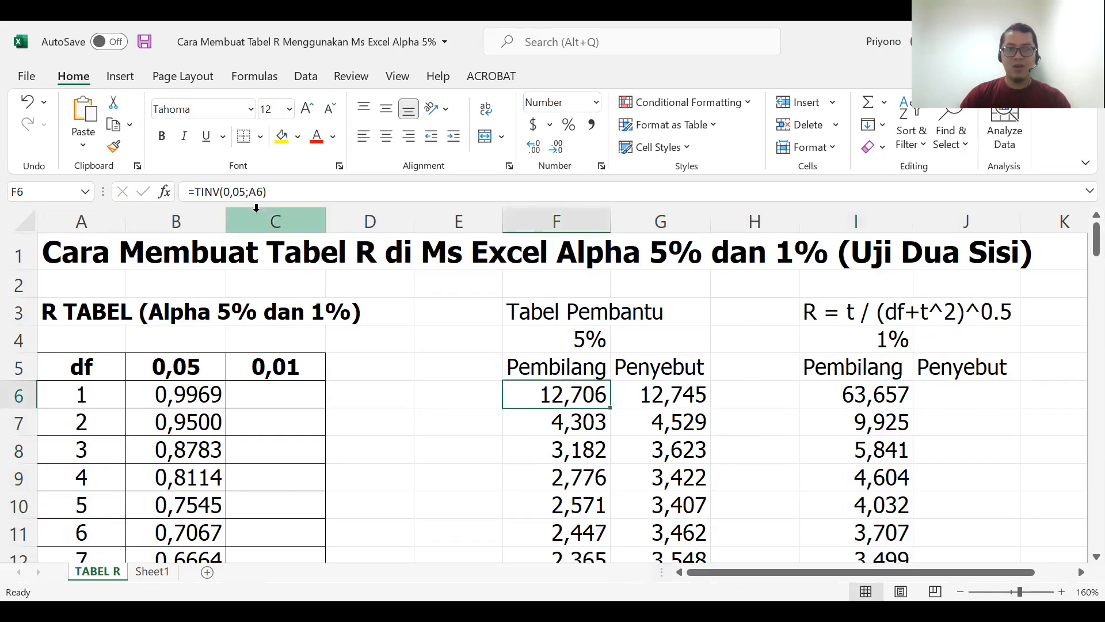
click(854, 394)
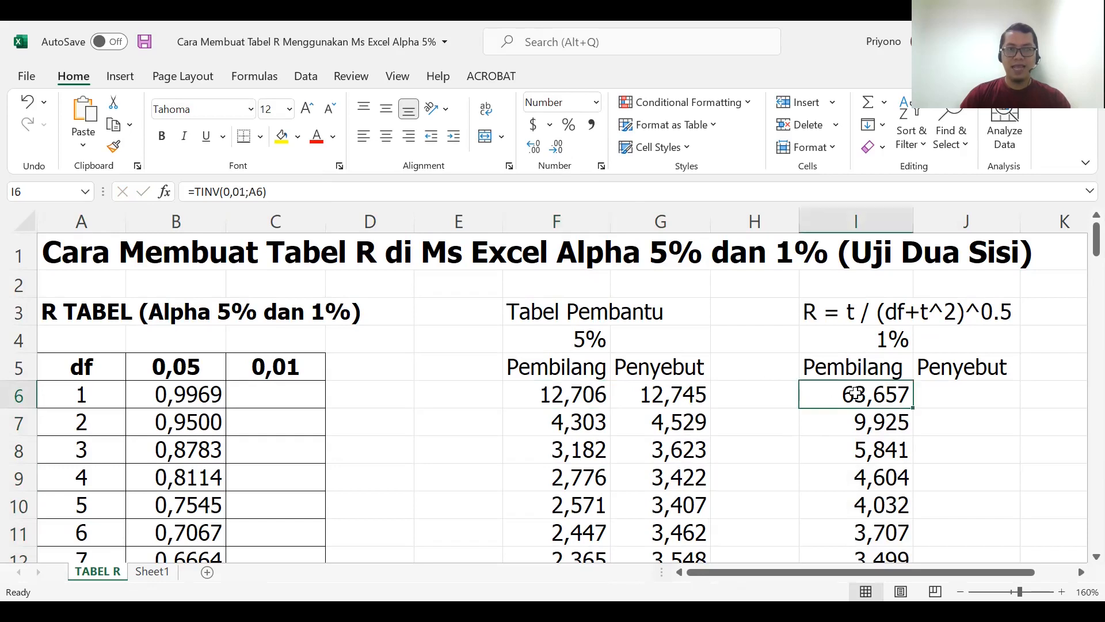
Enter the formula =(A6+I6^2)^0,5 in J6 as the first Penyebut value for 1%
click(962, 394)
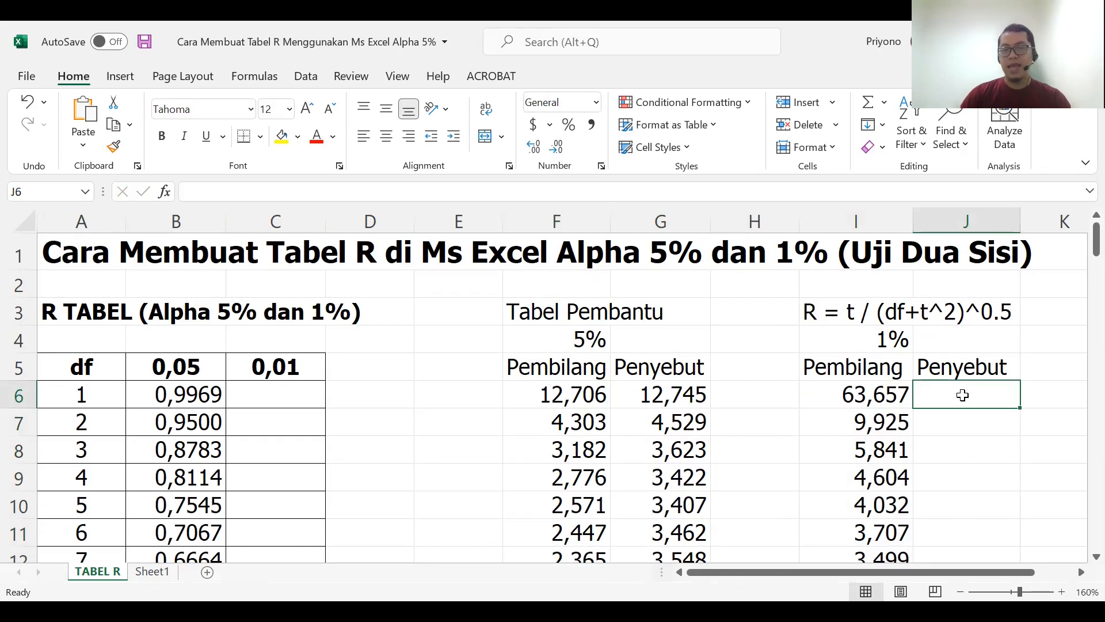
text(=)
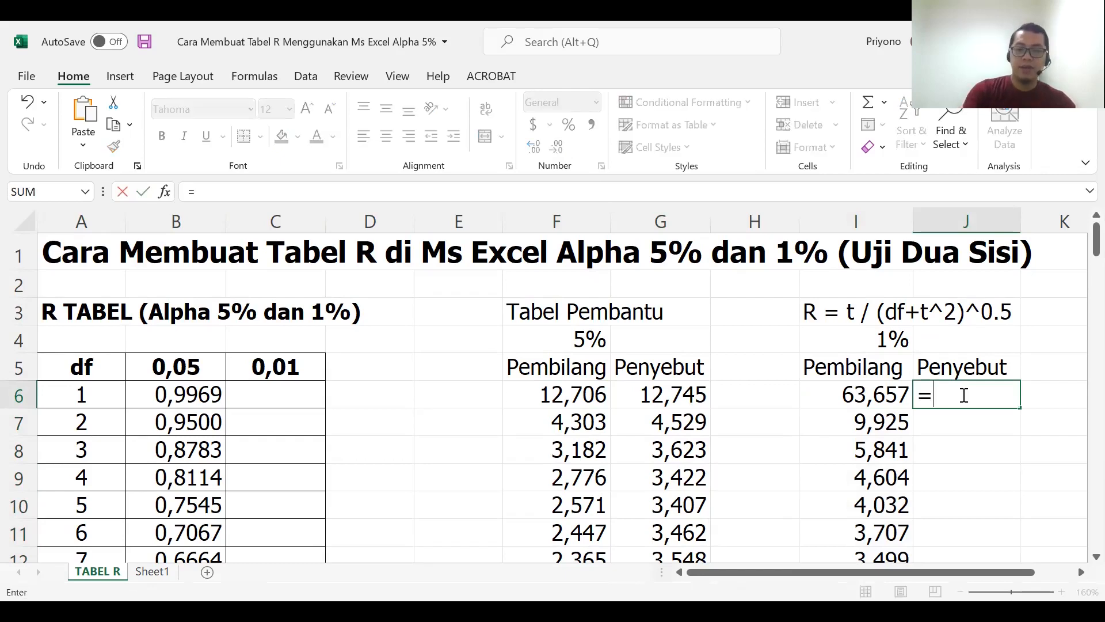
text(()
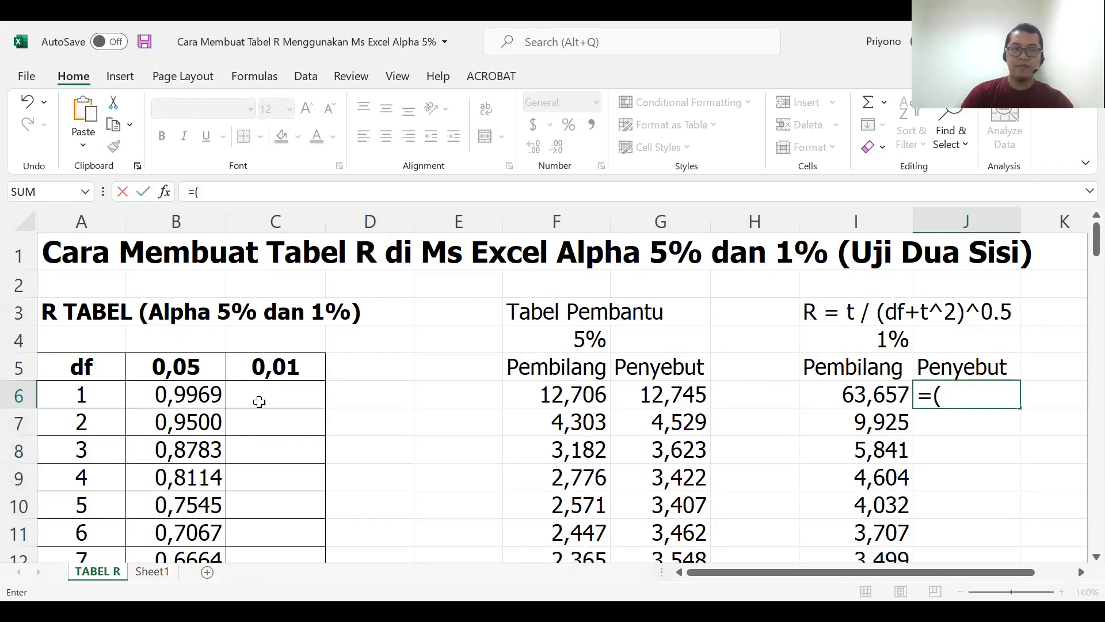
click(83, 400)
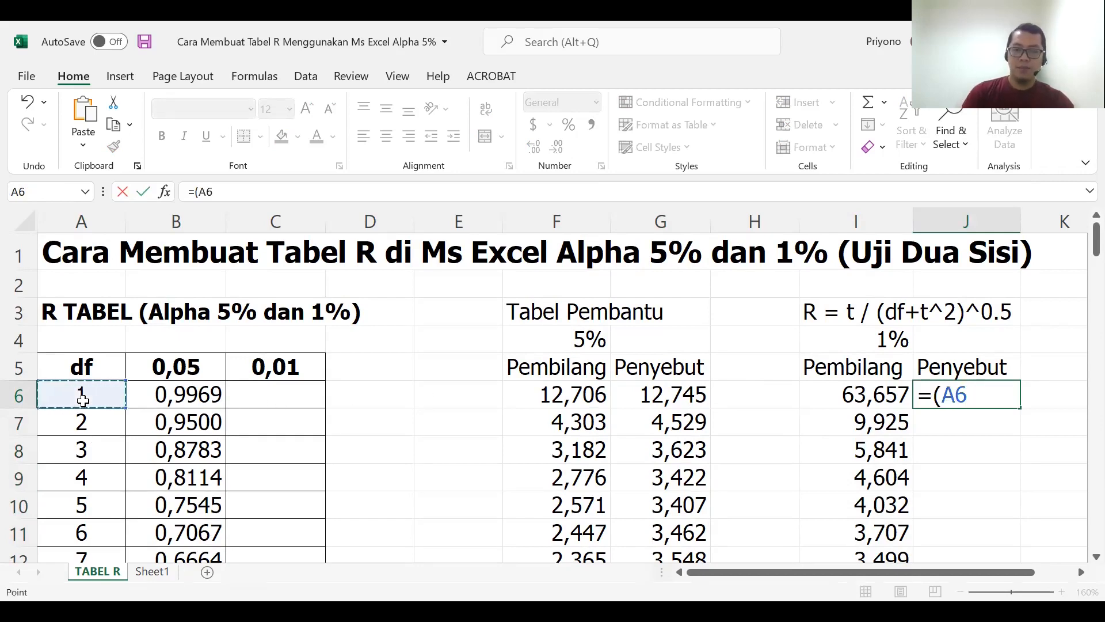
text(+)
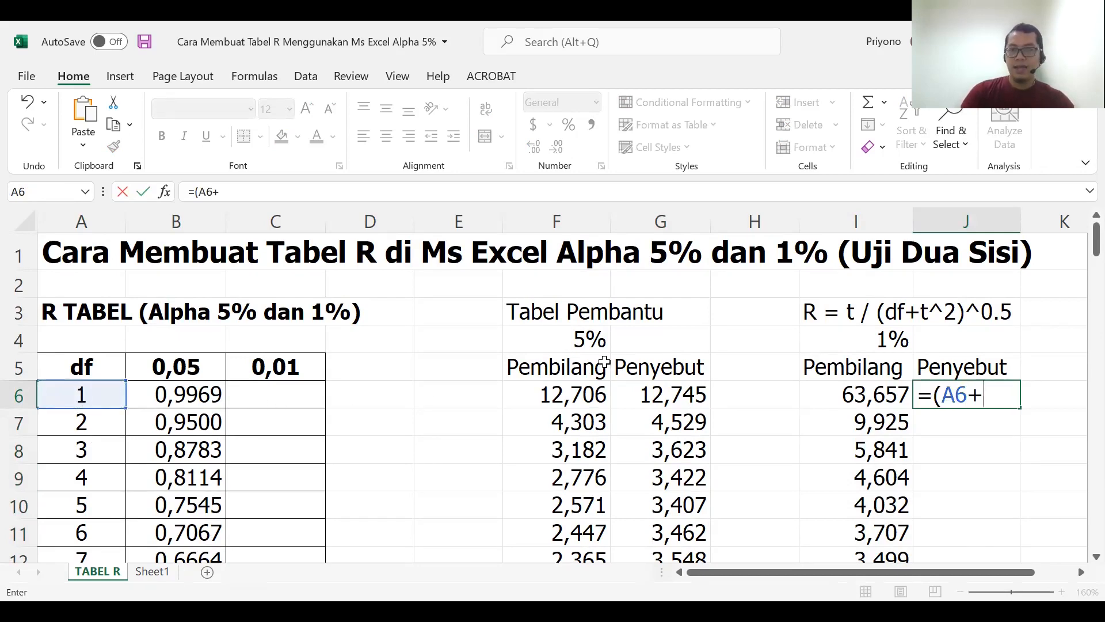
click(869, 396)
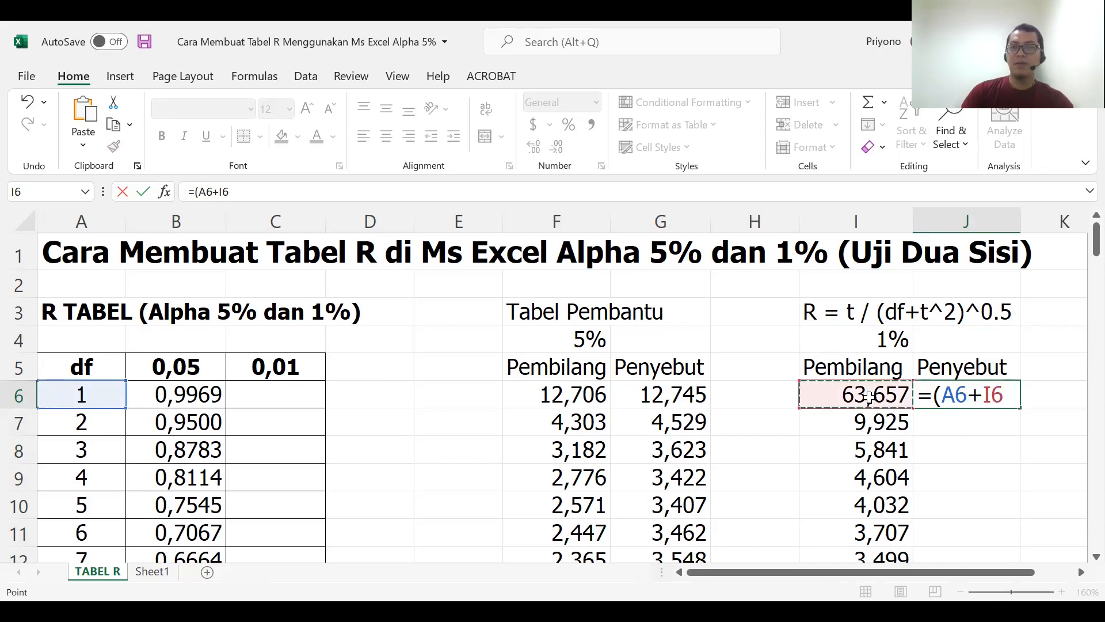
text(^)
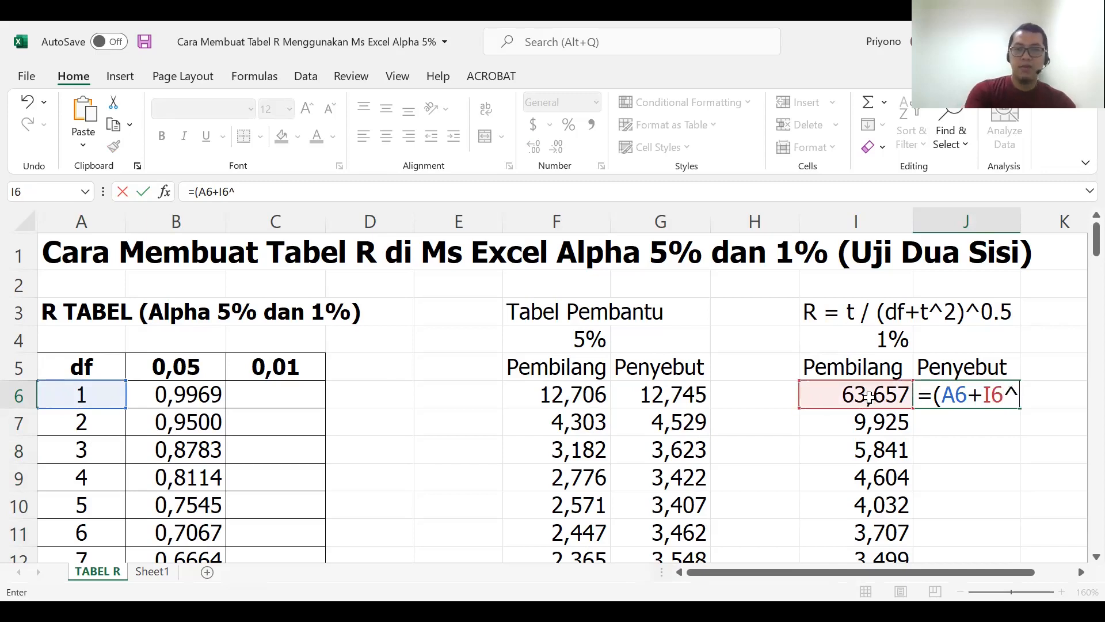
text(2))
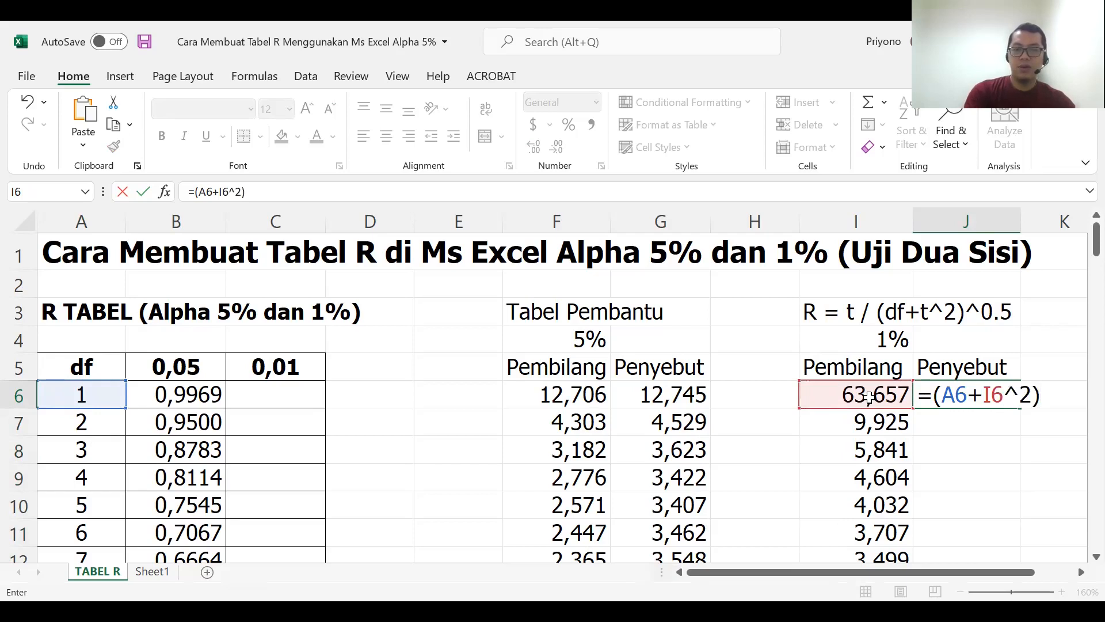
text(^0)
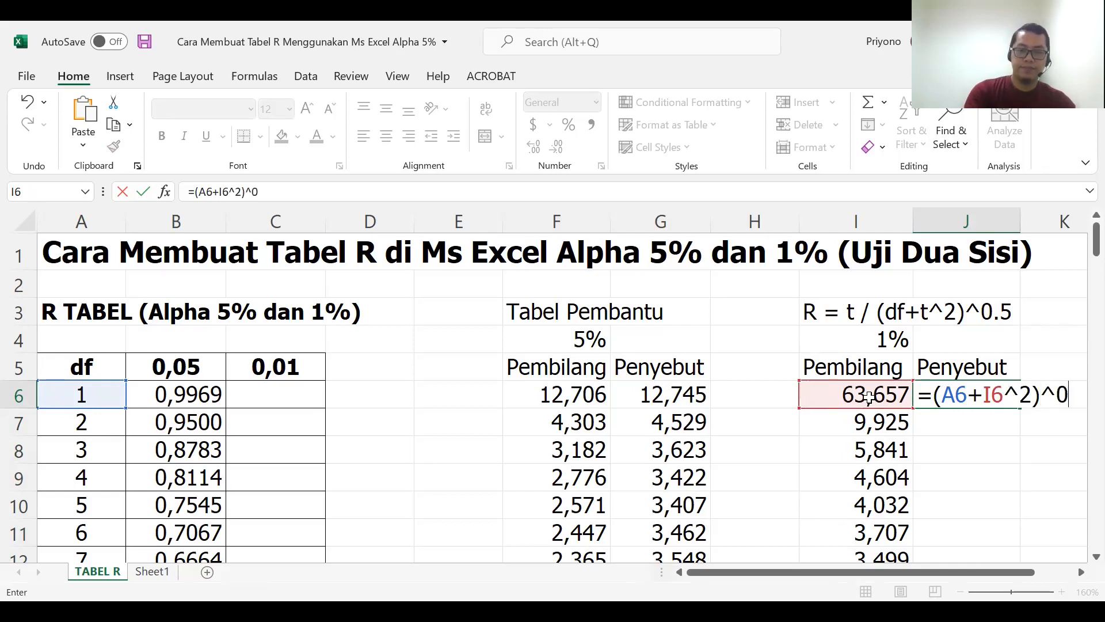
text(,5)
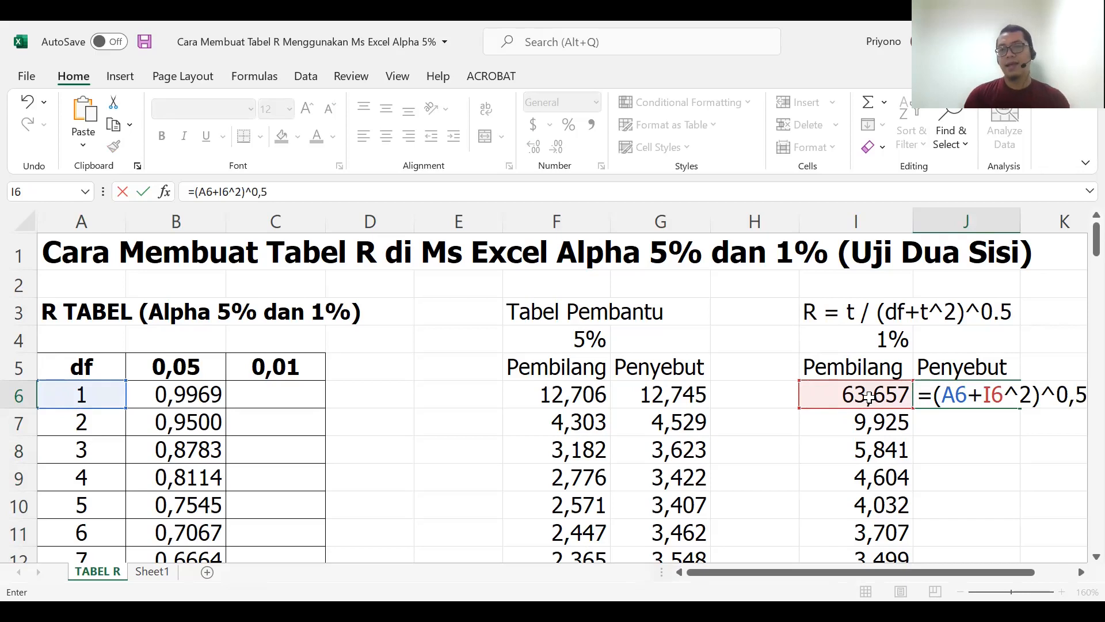
key(Return)
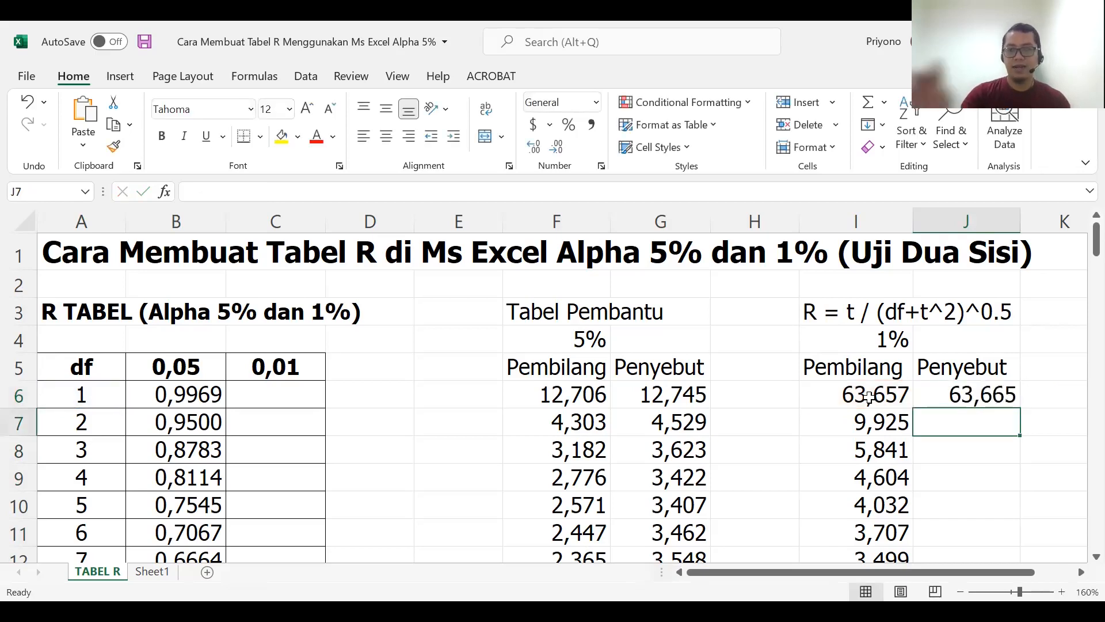
Fill the =(A6+I6^2)^0,5 formula from J6 down to J105 in the 1% Penyebut column
click(942, 395)
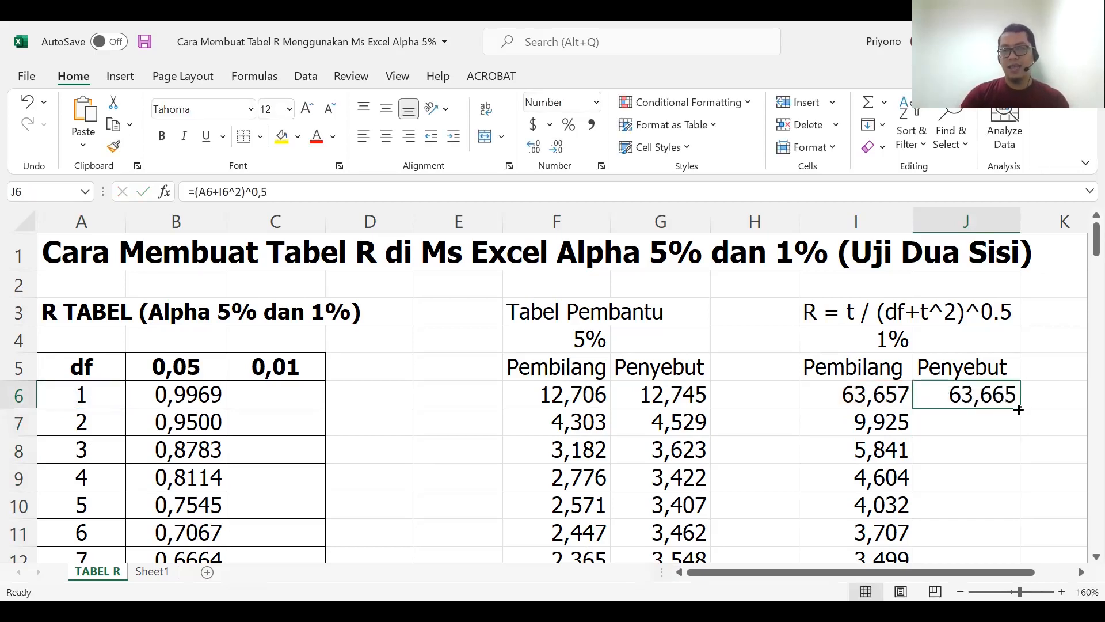
drag(1019, 408, 1022, 506)
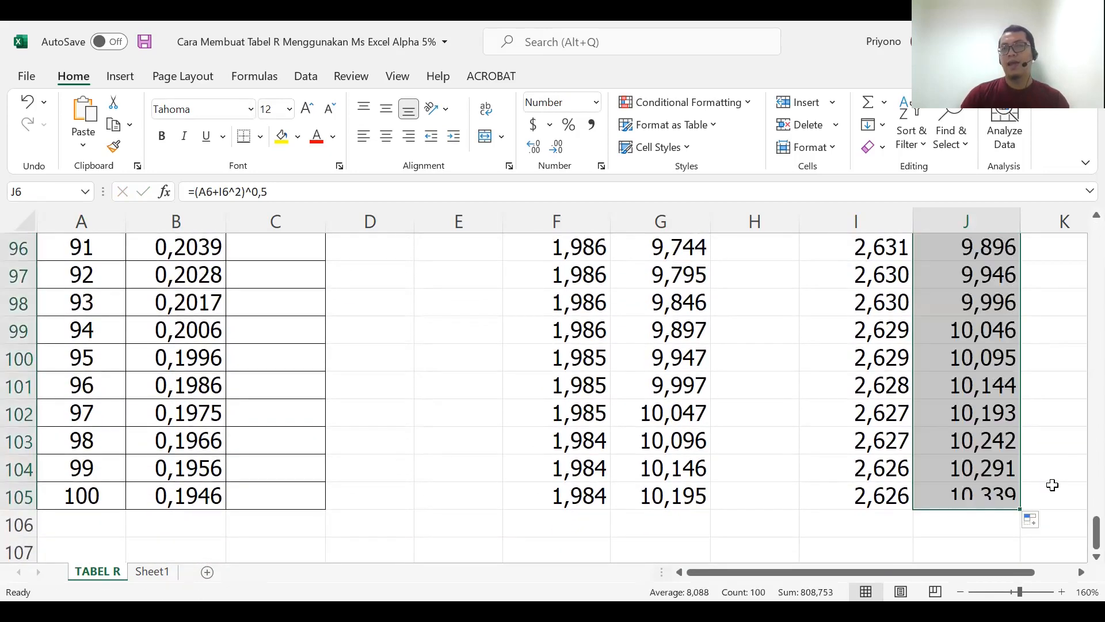
click(856, 524)
scroll(858, 524, up, 3)
scroll(858, 523, up, 20)
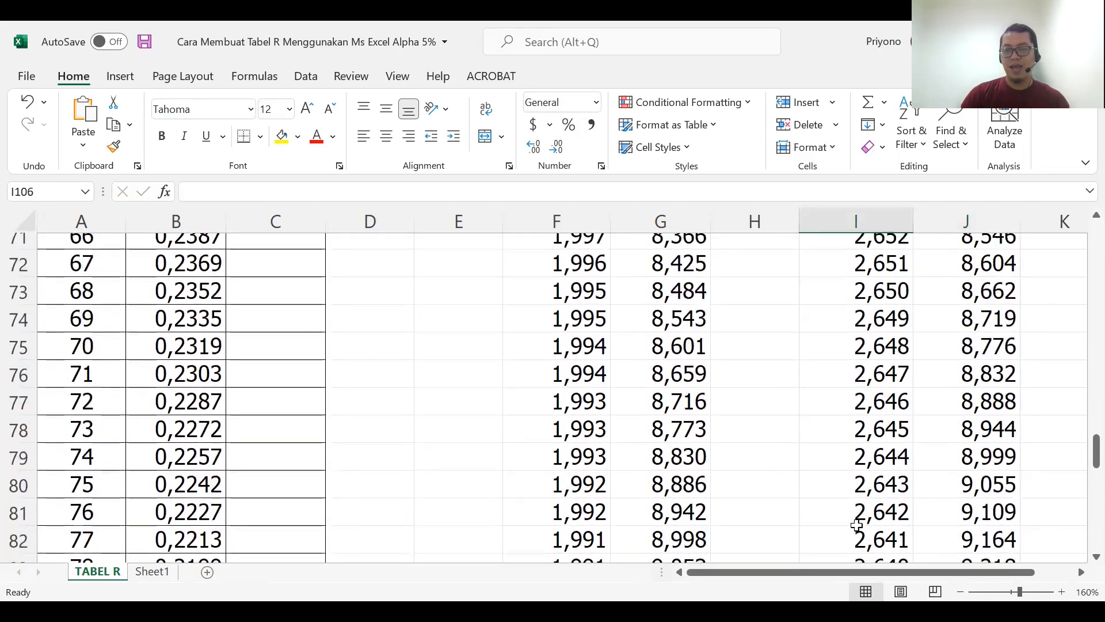
scroll(858, 524, up, 8)
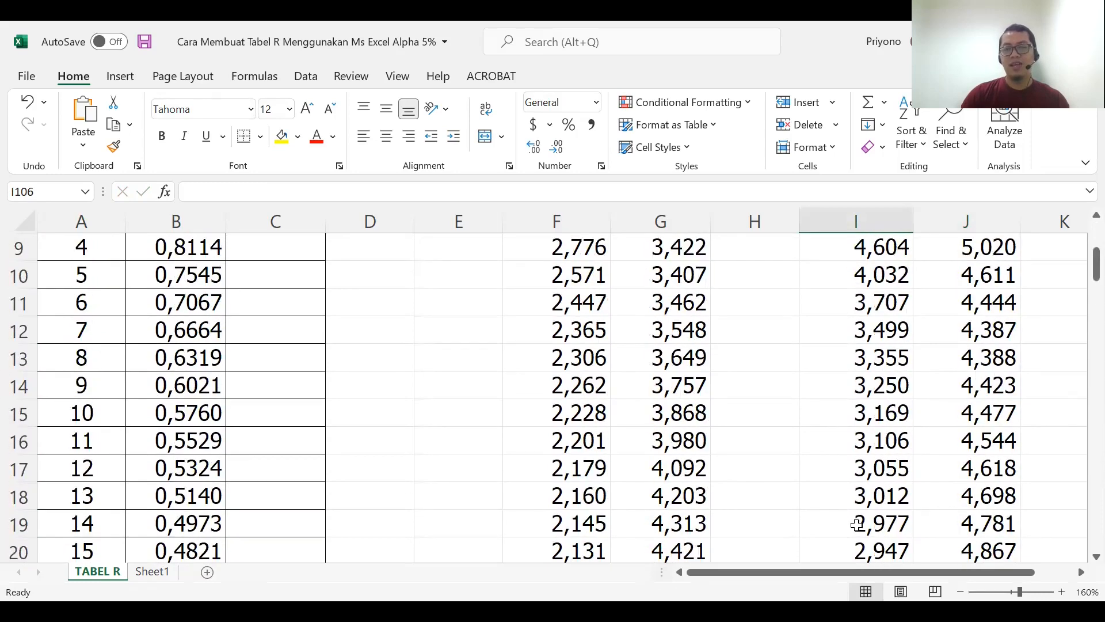
Enter the formula =I6/J6 in C6 as the first R value in the 0,01 column
click(278, 397)
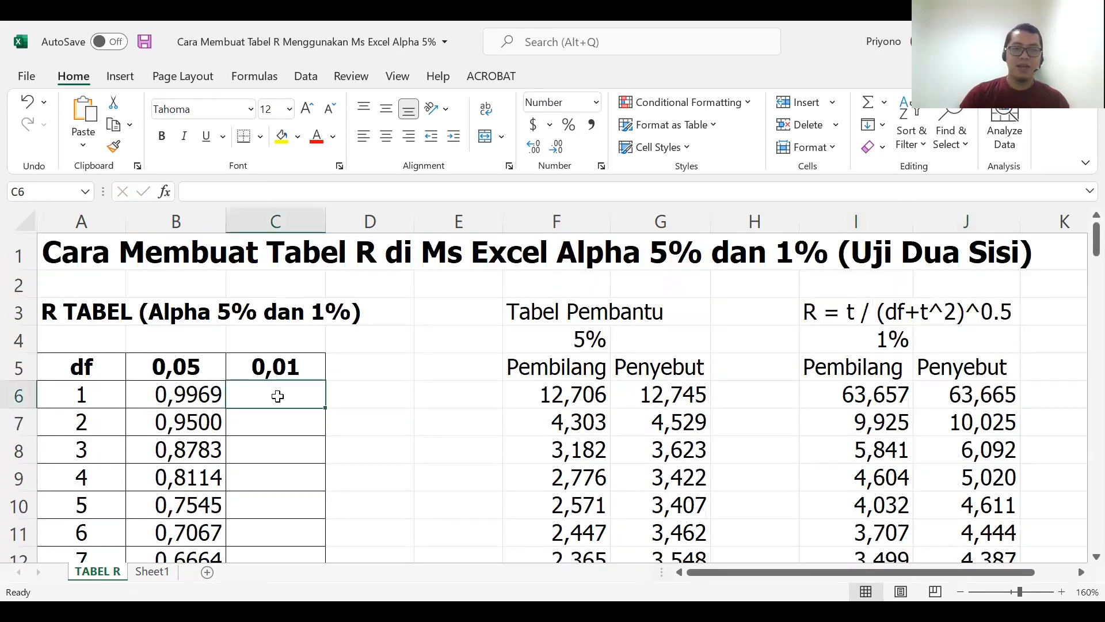
text(=)
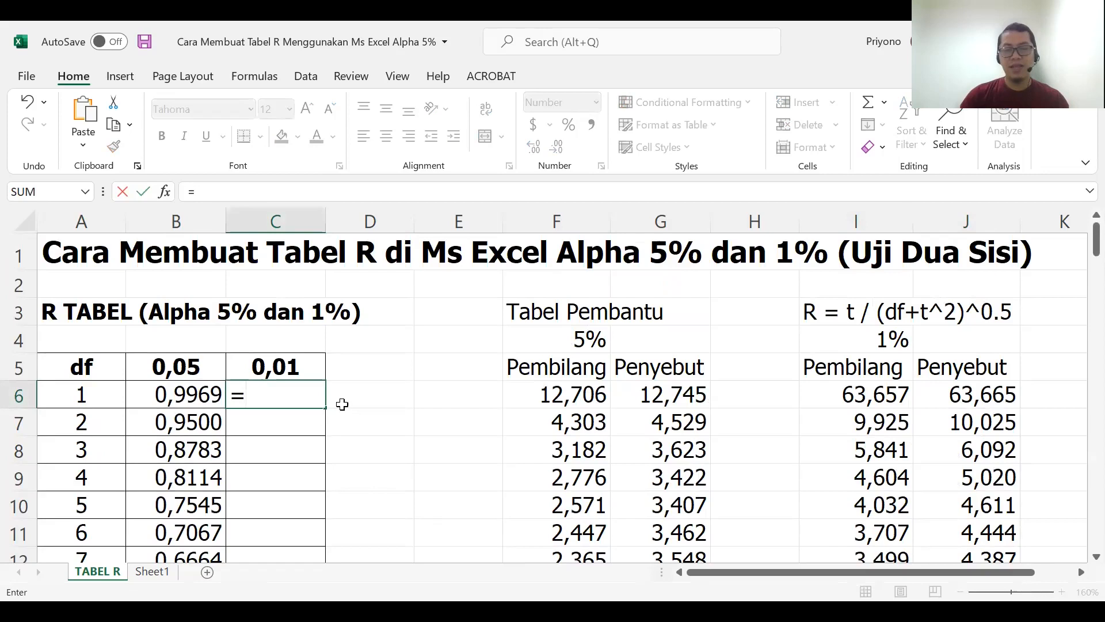
click(881, 396)
text(/)
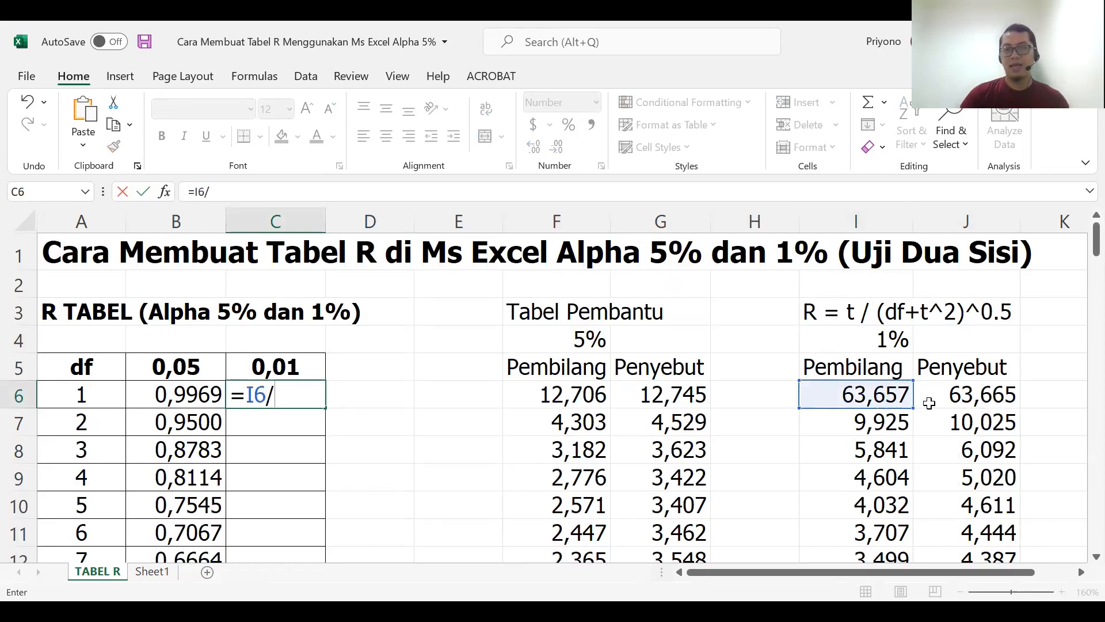
click(948, 401)
key(Return)
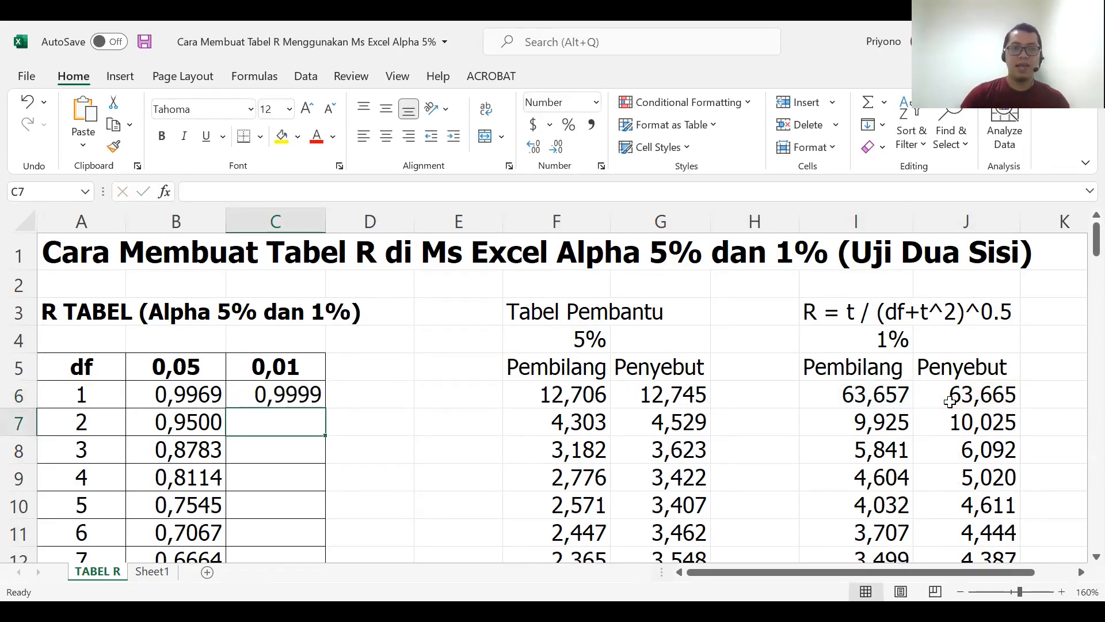
Fill the =I6/J6 formula from C6 down to C105 and review the 0,01 column
click(317, 400)
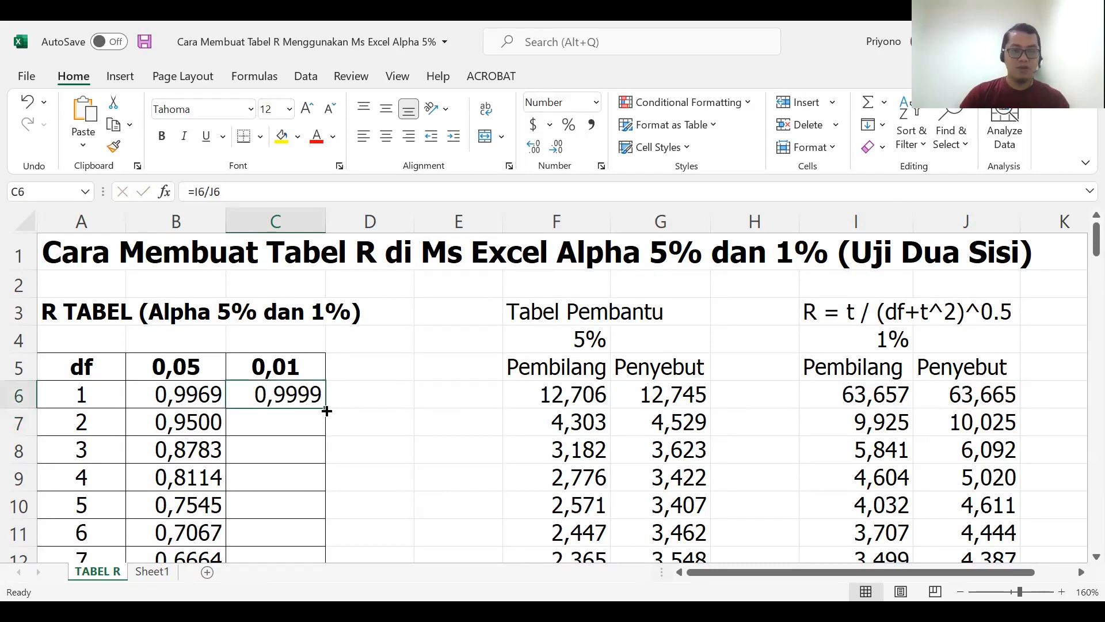
drag(320, 410, 286, 503)
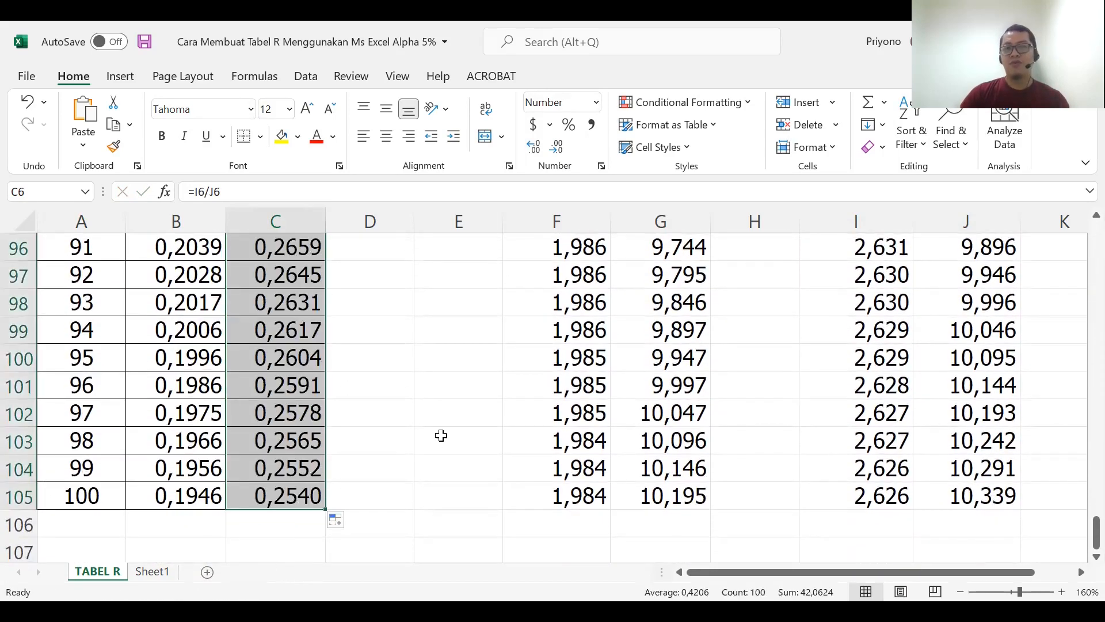
scroll(439, 435, up, 13)
scroll(441, 435, up, 18)
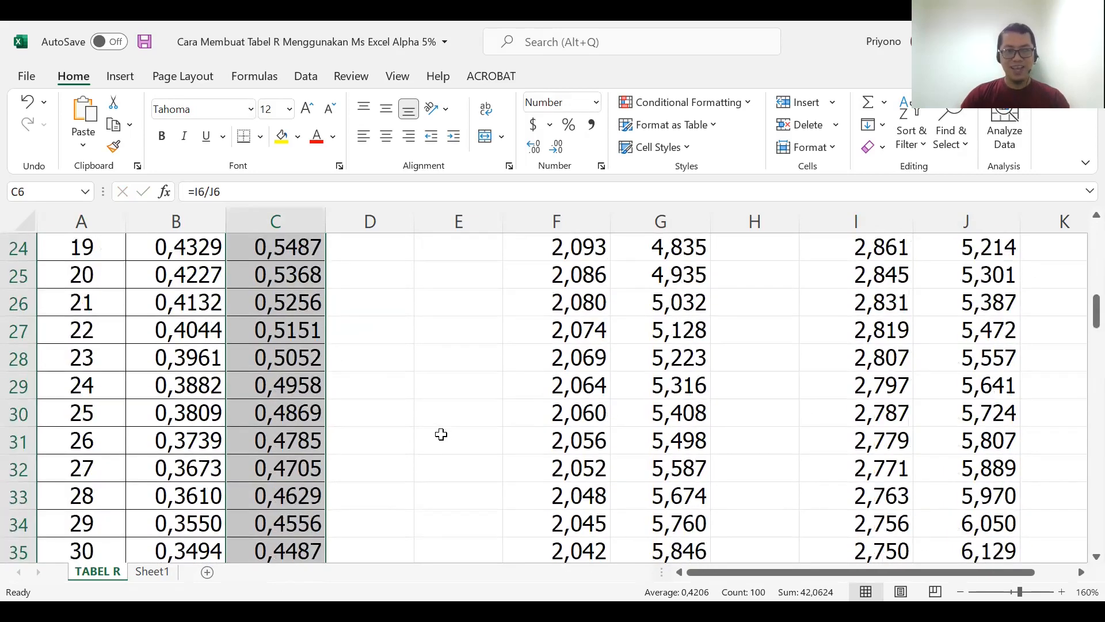
click(427, 419)
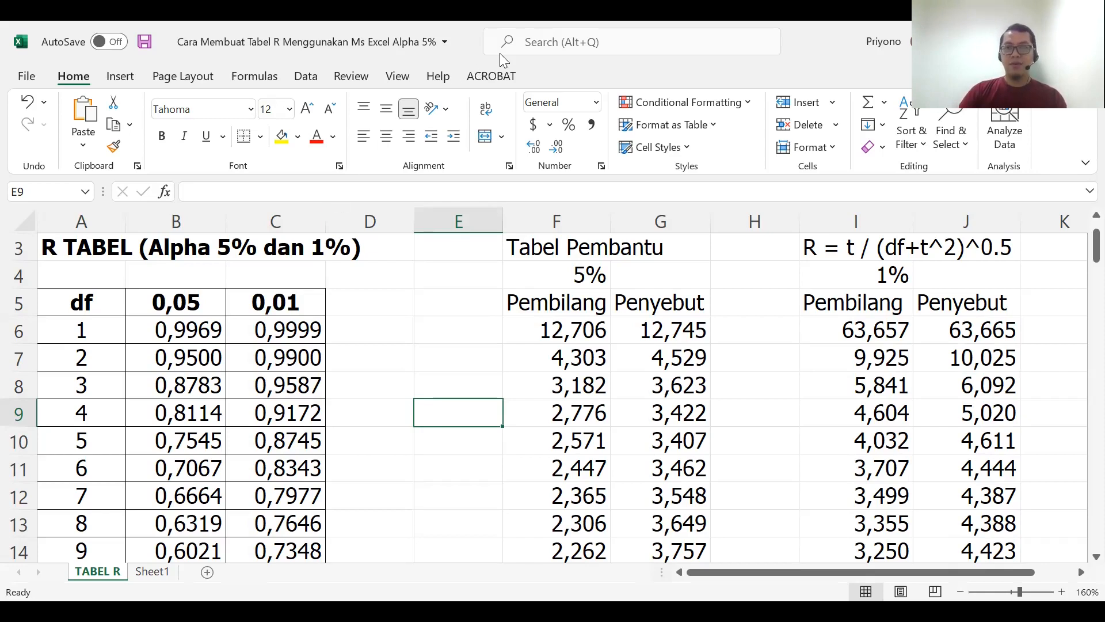
key(alt+Tab)
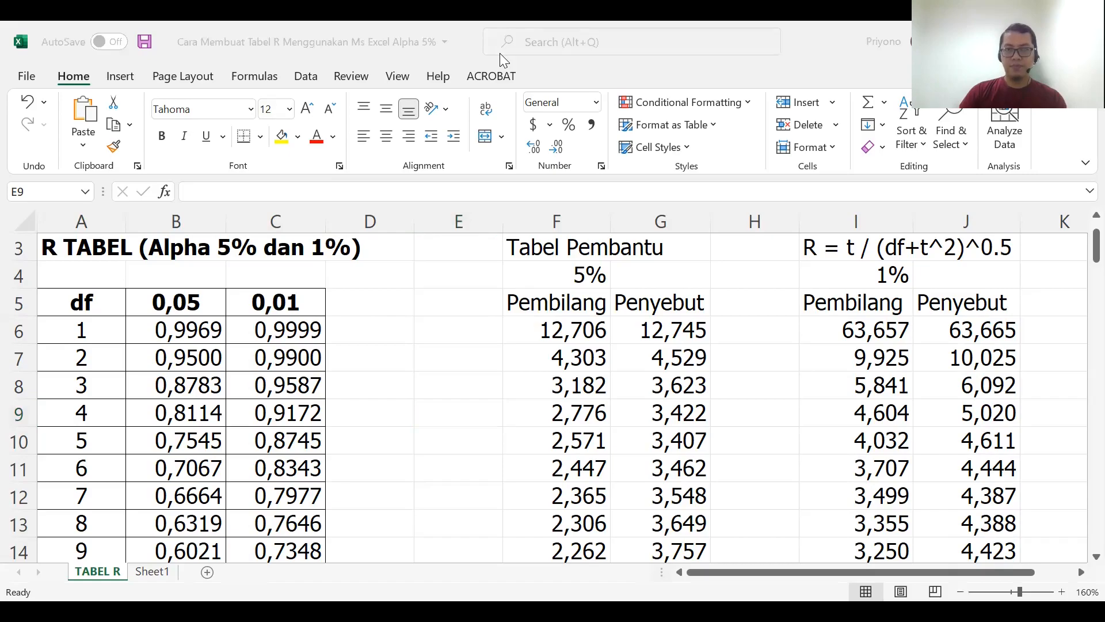